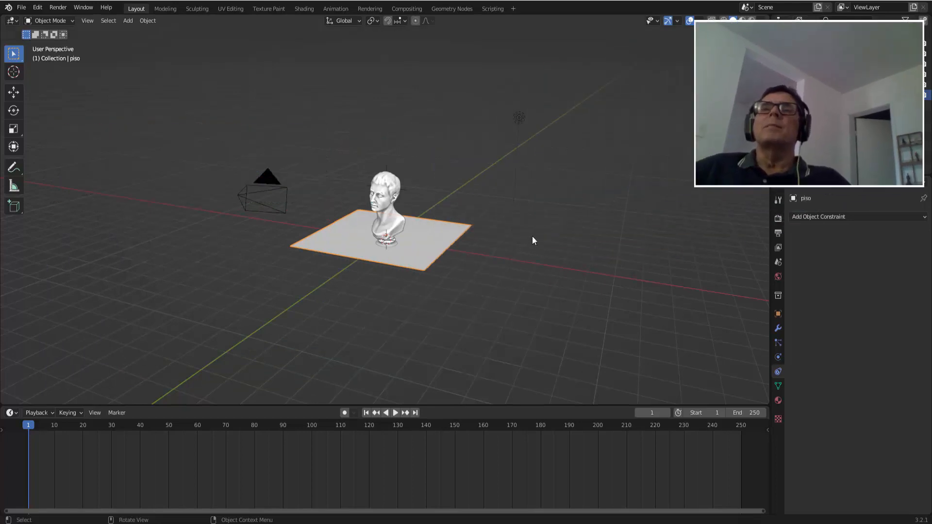
- Switch the solid viewport shading from Studio lighting to MatCap and choose a different matcap that renders the bust bright white
scroll(515, 240, up, 4)
scroll(515, 240, down, 2)
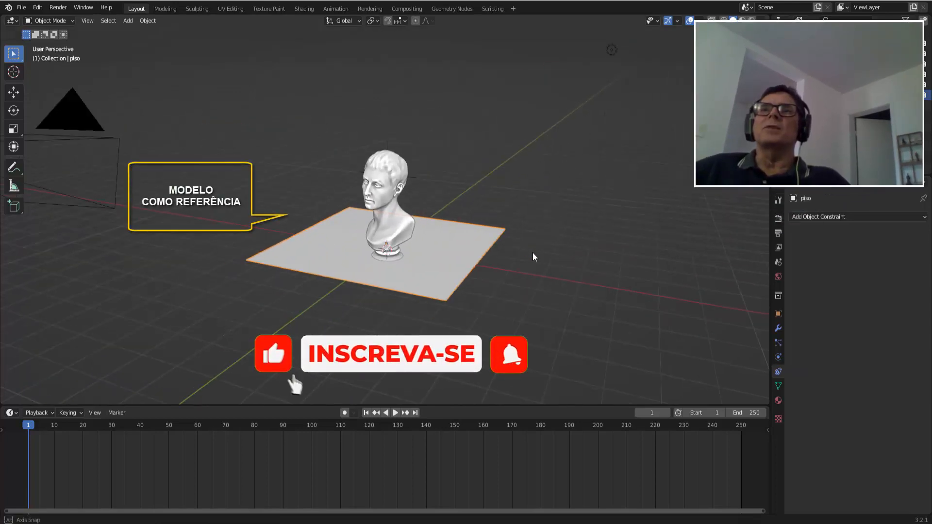
mouse_move(532, 253)
middle_down()
mouse_move(553, 252)
mouse_move(535, 253)
middle_up()
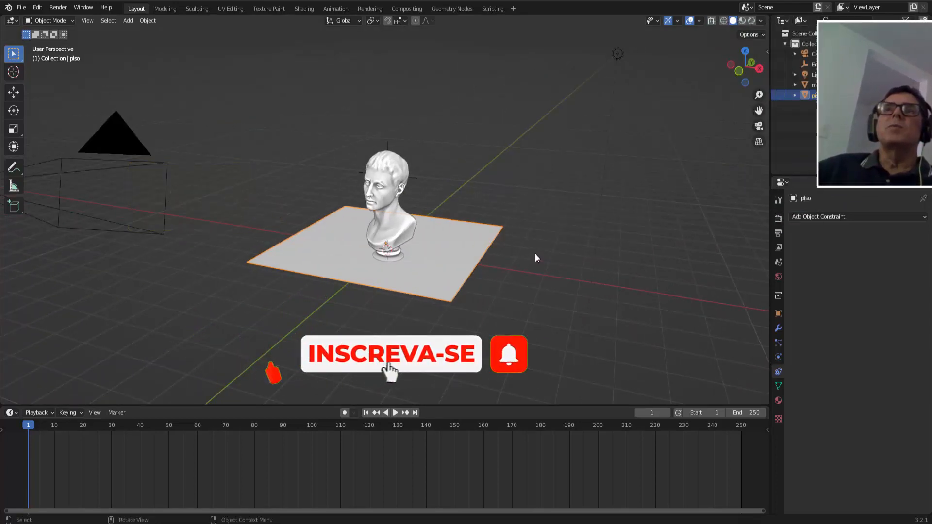
scroll(535, 253, down, 2)
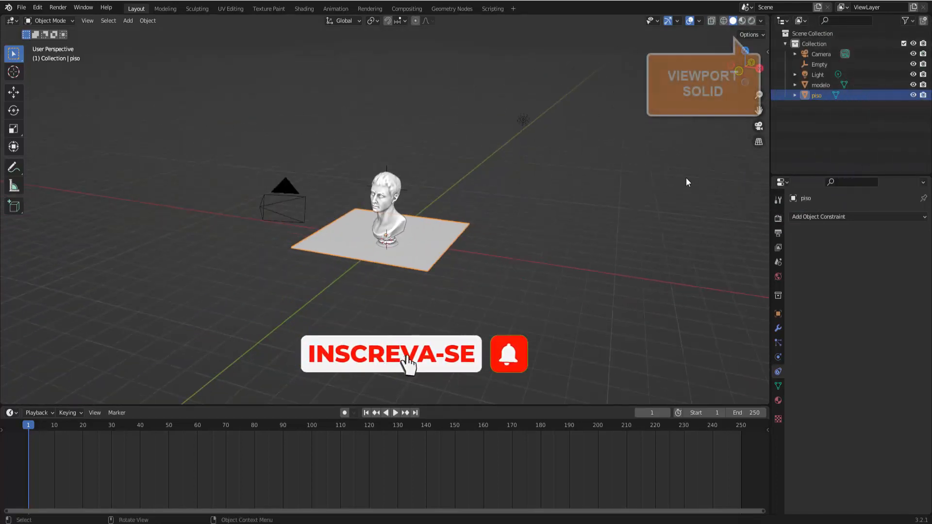
click(761, 20)
click(753, 93)
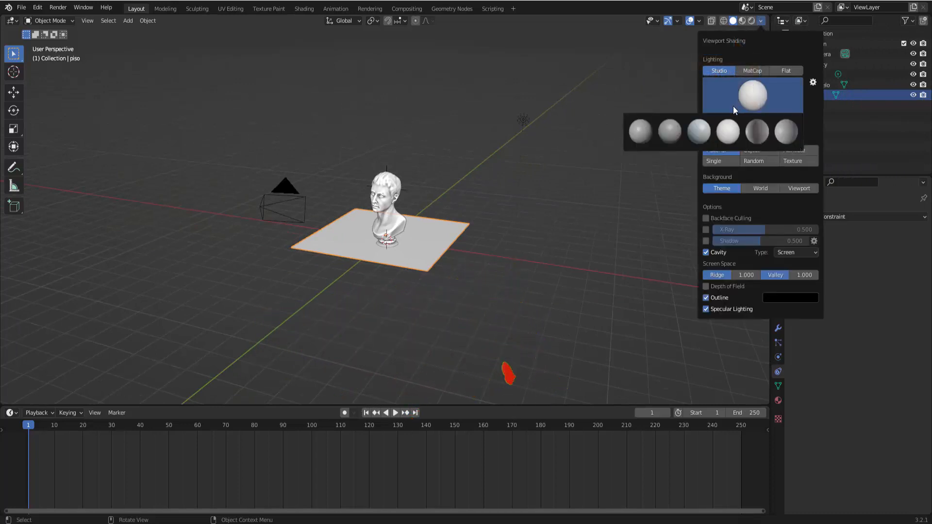
click(753, 71)
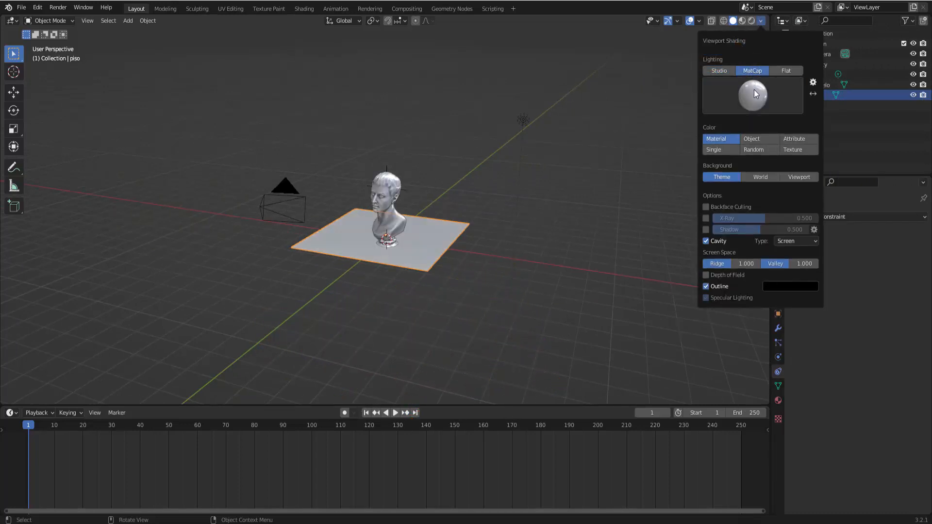
click(753, 94)
click(785, 135)
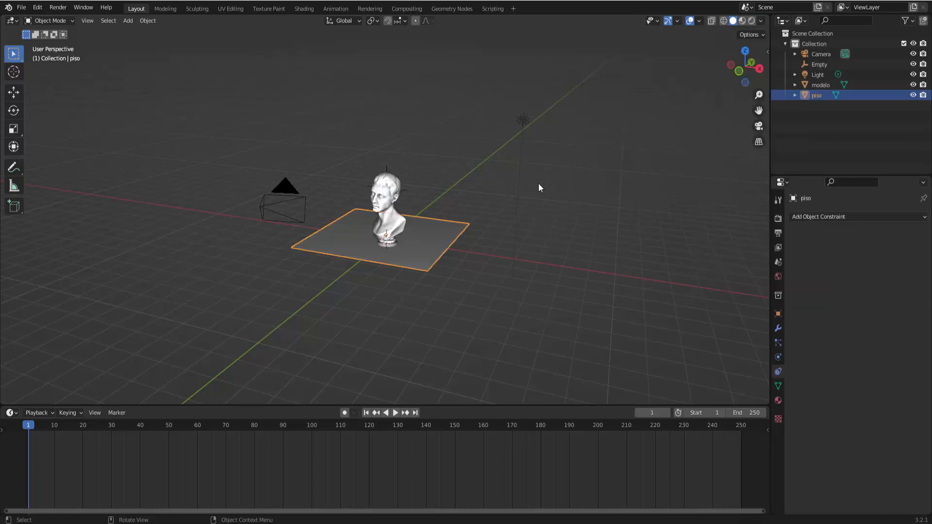
- Look through the scene camera and check the view lock setting Camera to View in the sidebar before hiding it again
scroll(519, 192, up, 3)
scroll(427, 196, down, 2)
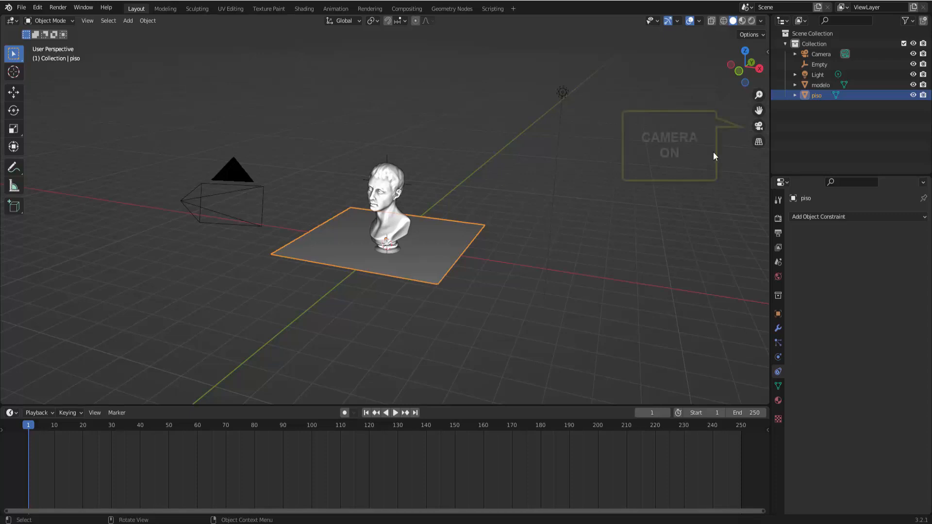
click(759, 126)
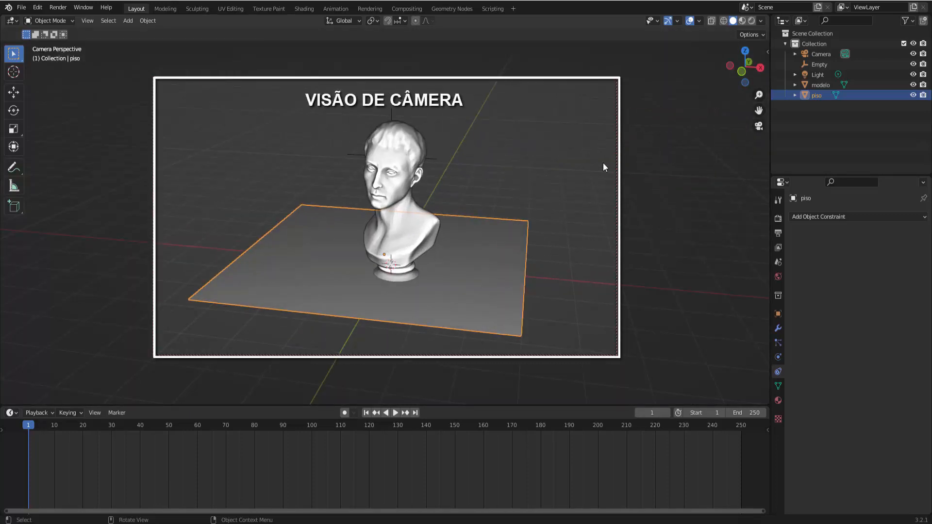
key(n)
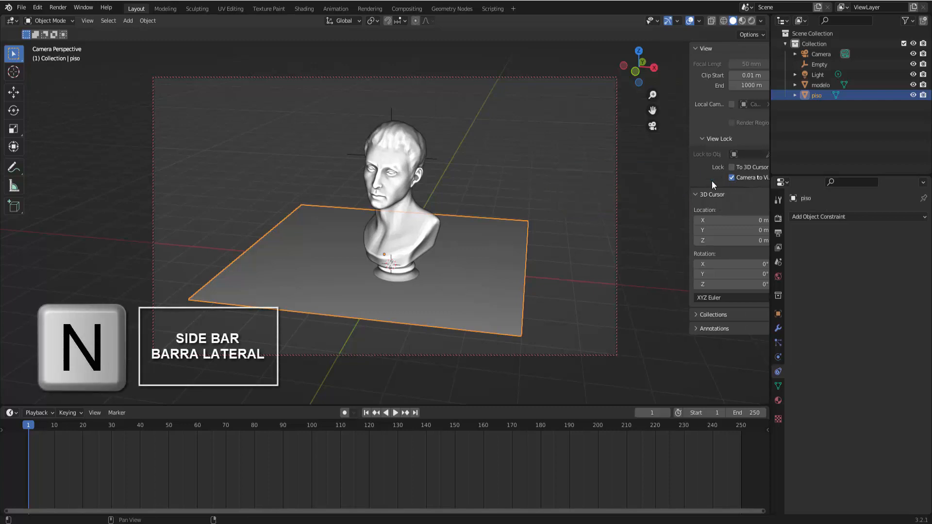
key(n)
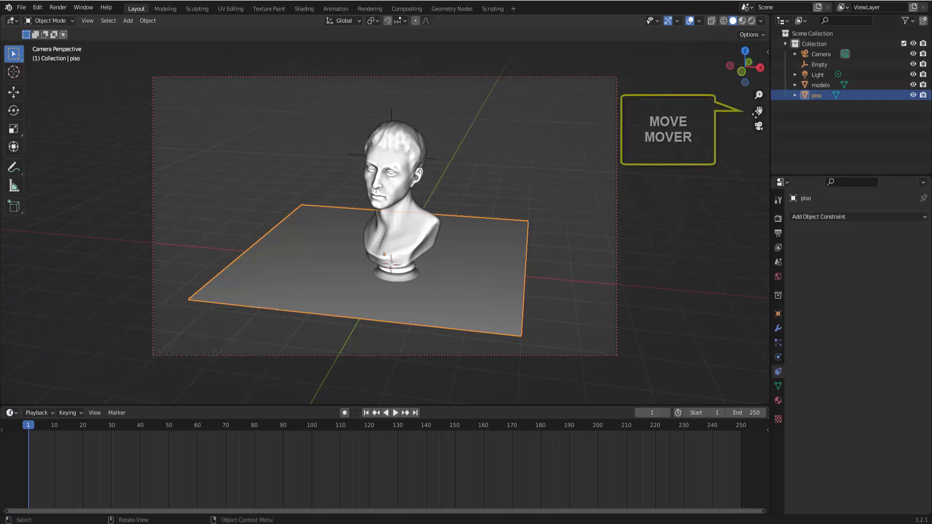
- Reframe the bust through the locked camera by panning, orbiting and zooming, and leave the camera view
drag(759, 111, 720, 80)
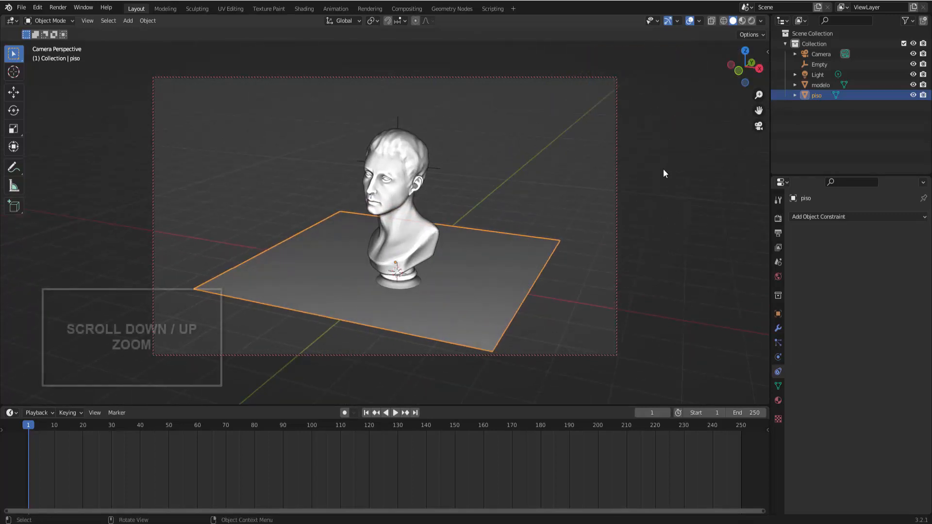
scroll(663, 169, up, 5)
scroll(663, 169, down, 5)
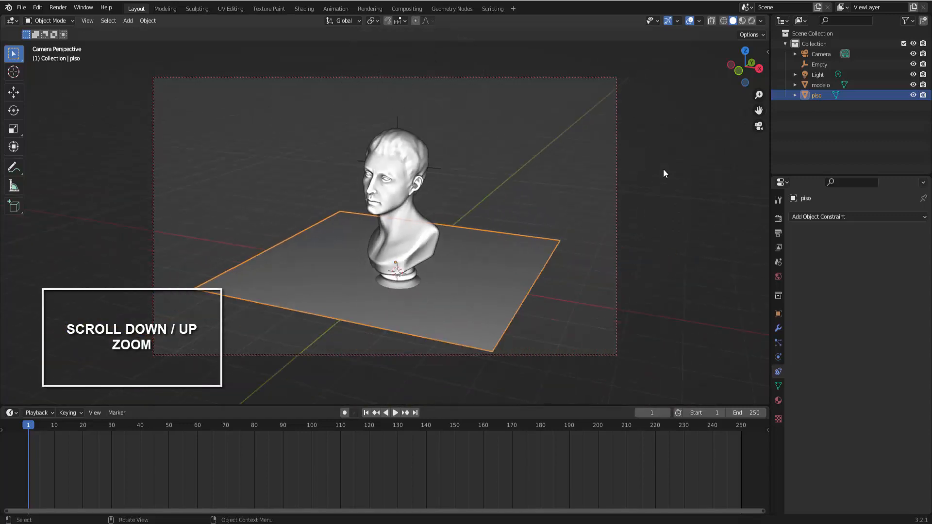
scroll(663, 169, down, 1)
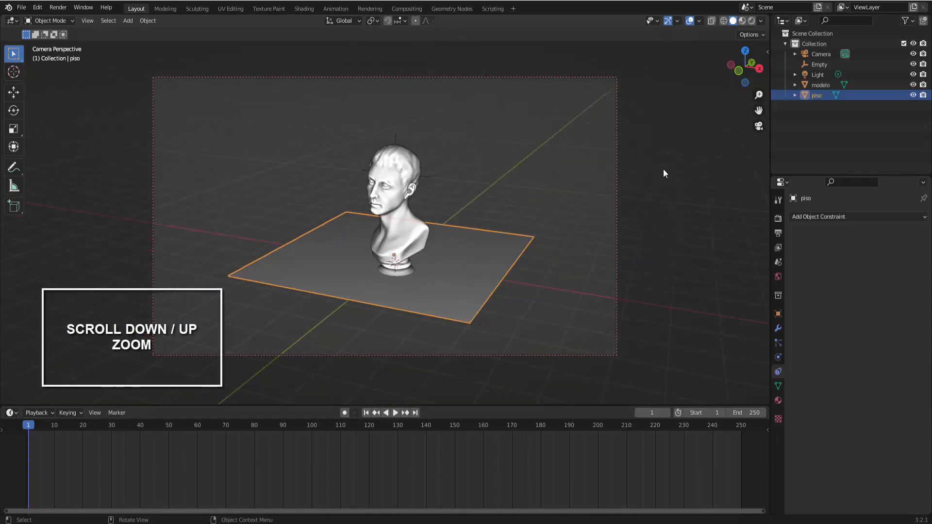
scroll(663, 169, up, 1)
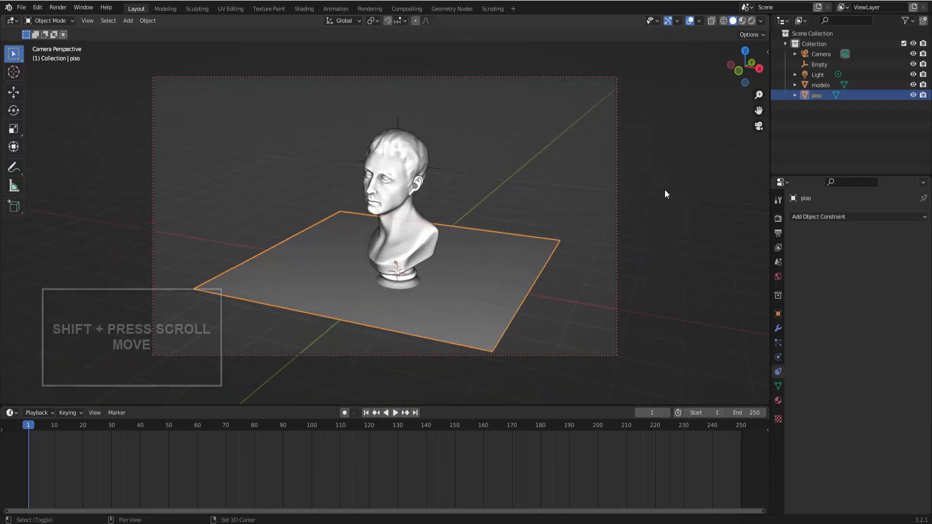
mouse_move(662, 194)
shift+middle_down()
mouse_move(683, 170)
mouse_move(642, 194)
mouse_move(664, 177)
mouse_move(663, 202)
mouse_move(634, 195)
mouse_move(663, 175)
mouse_move(636, 196)
mouse_move(665, 188)
shift+middle_up()
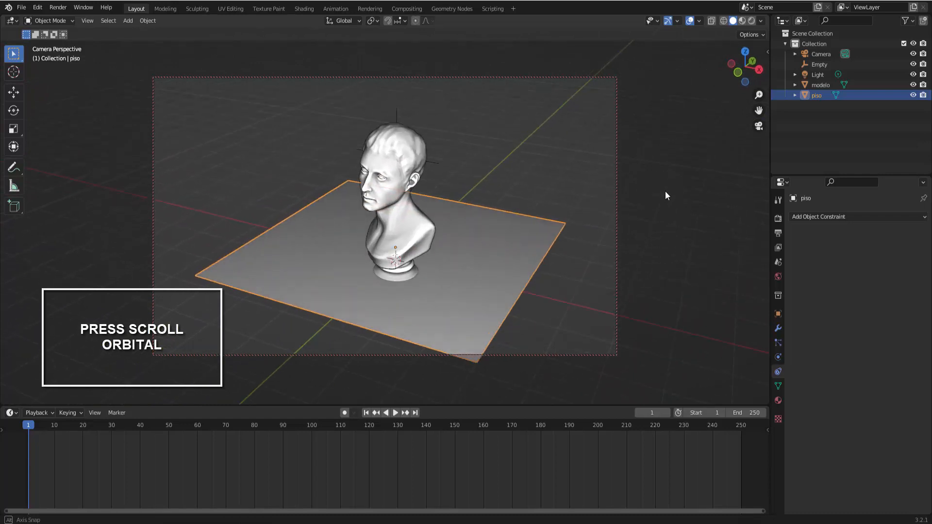
scroll(664, 188, up, 1)
scroll(663, 189, down, 1)
click(758, 126)
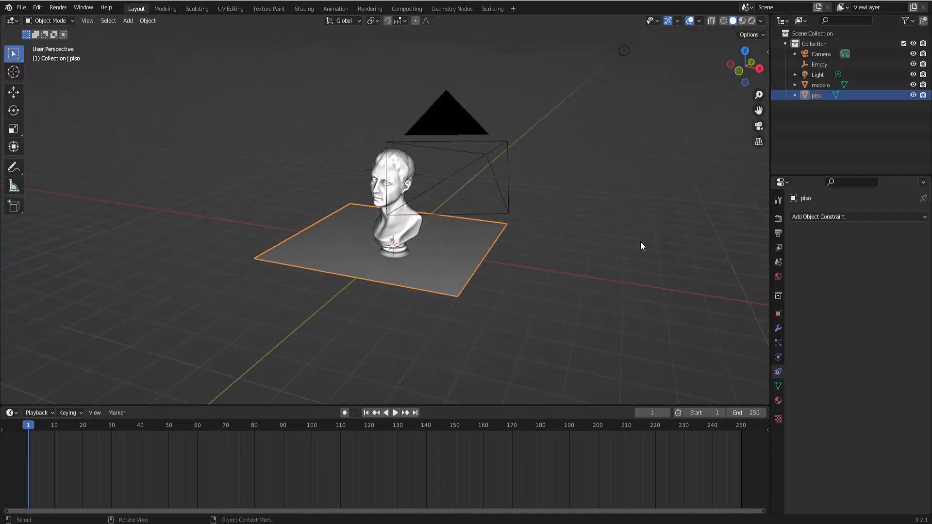
- Select the existing Empty at the bust's head and look up the Plain Axes type among the empties that can be added
mouse_move(639, 243)
middle_down()
mouse_move(616, 249)
mouse_move(643, 247)
mouse_move(621, 250)
mouse_move(628, 243)
middle_up()
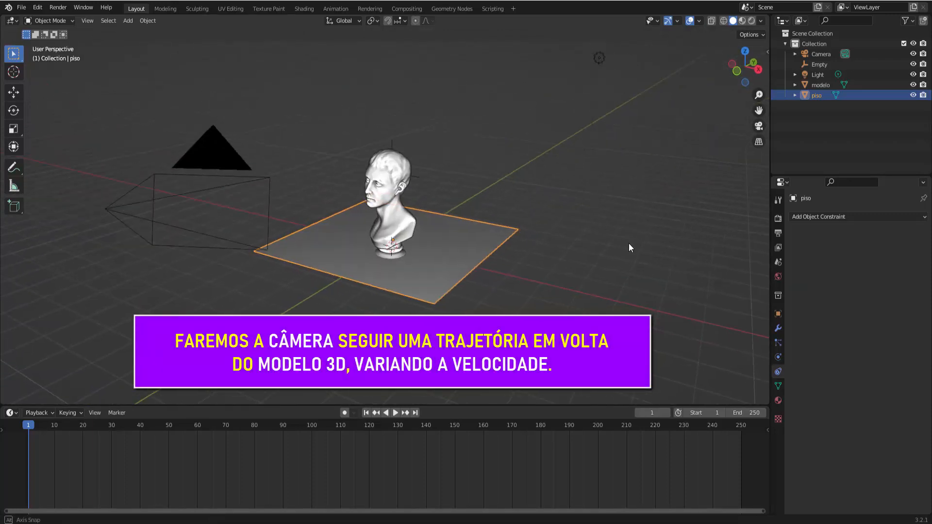
scroll(625, 243, down, 2)
scroll(626, 243, up, 1)
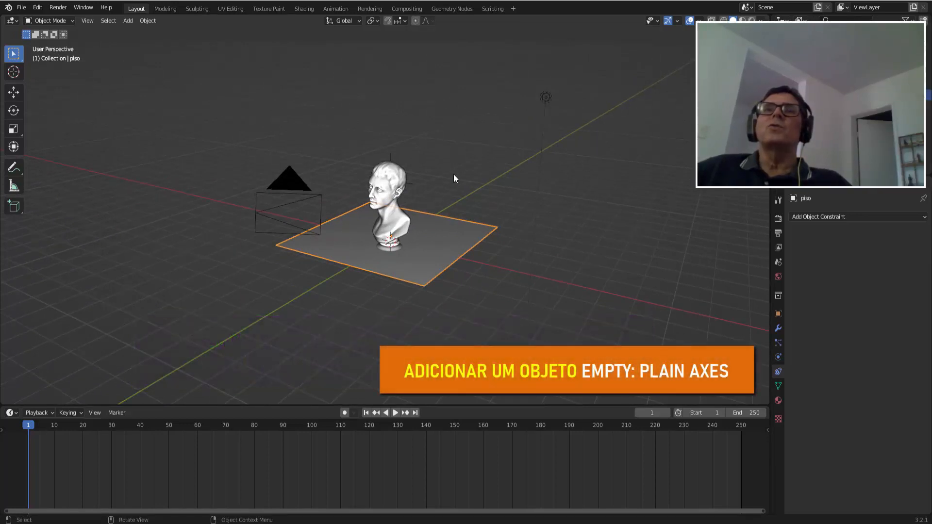
click(391, 156)
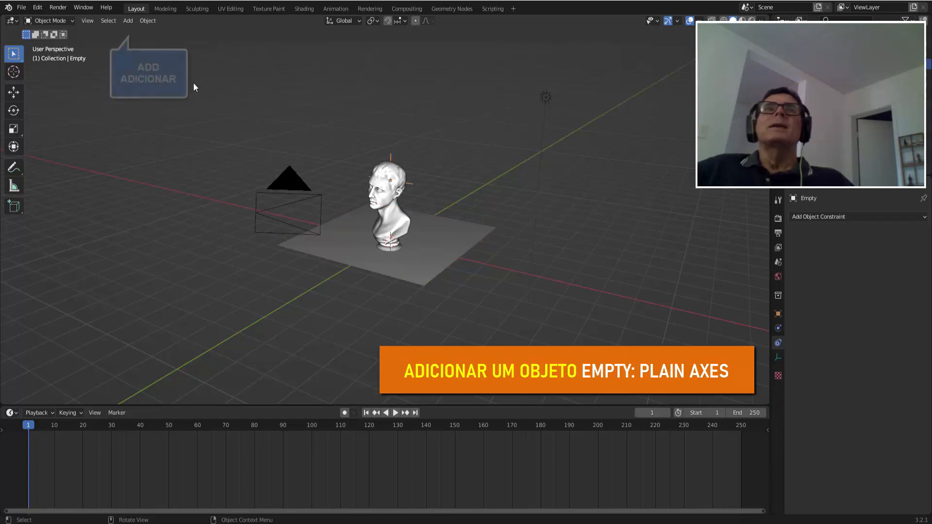
click(128, 21)
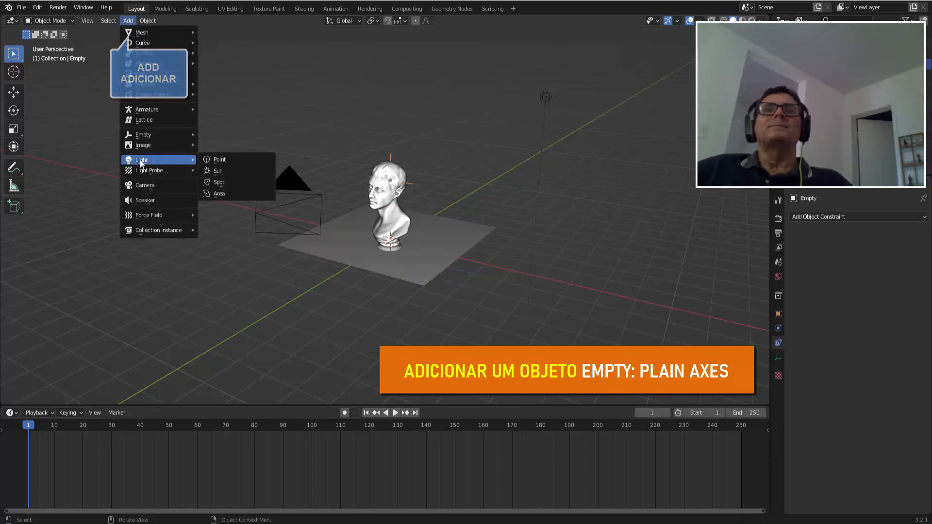
mouse_move(144, 136)
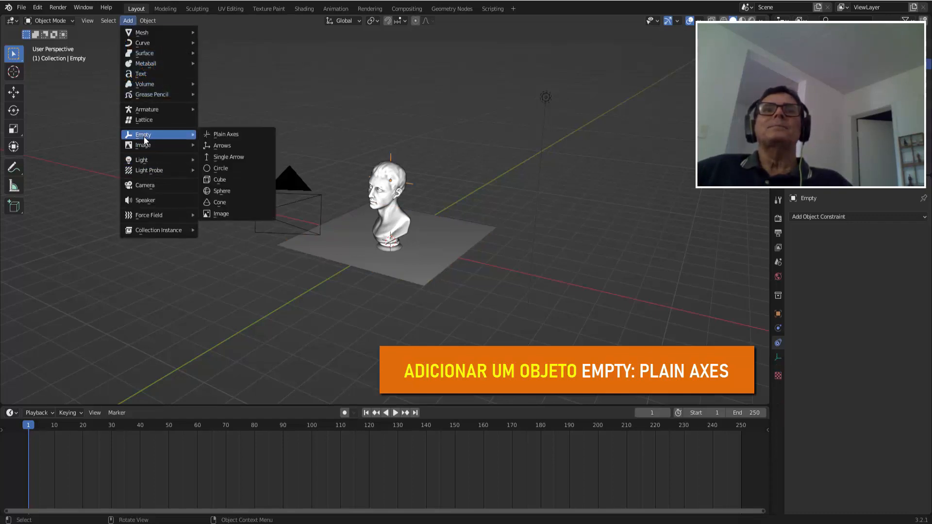
click(231, 136)
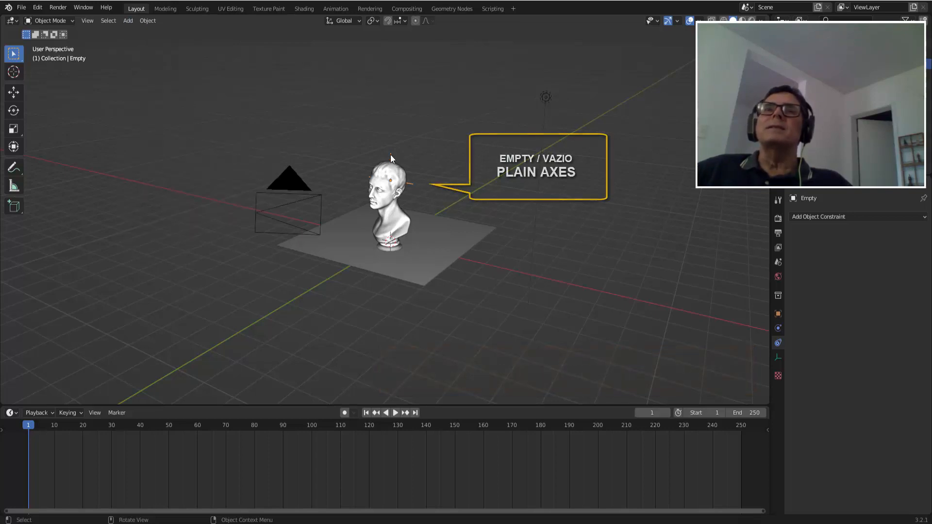
- Move the Empty along the Z axis and leave it at the height of the bust's head
click(14, 92)
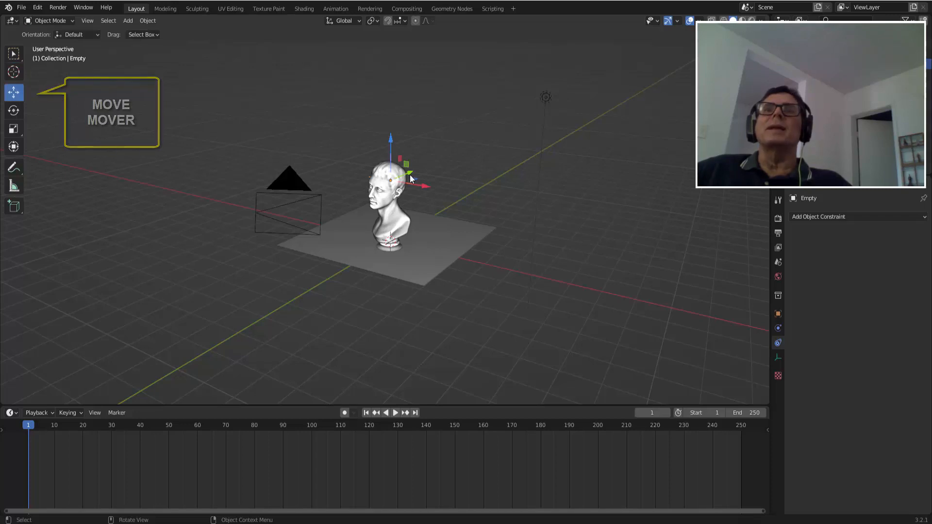
drag(392, 146, 406, 251)
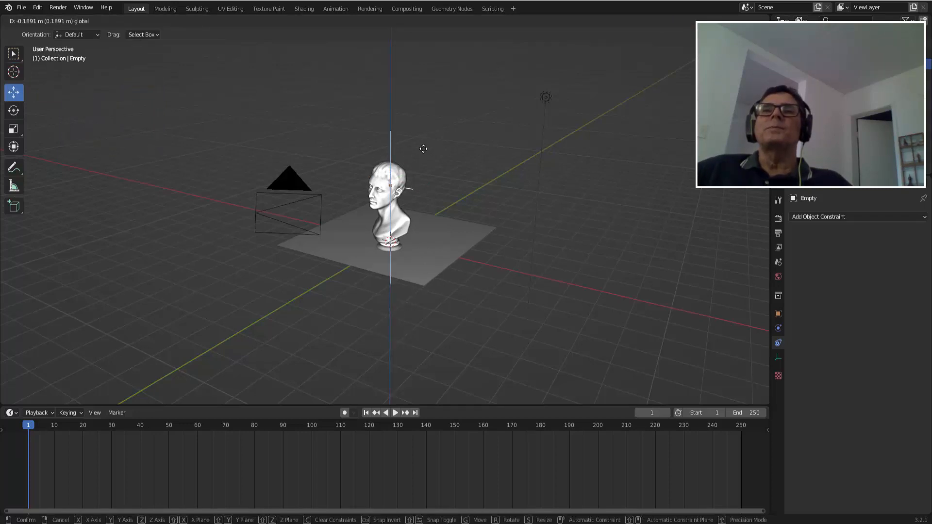
drag(423, 148, 423, 151)
- Add a Track To constraint to the camera with the Empty as its target
middle_drag(644, 264, 627, 261)
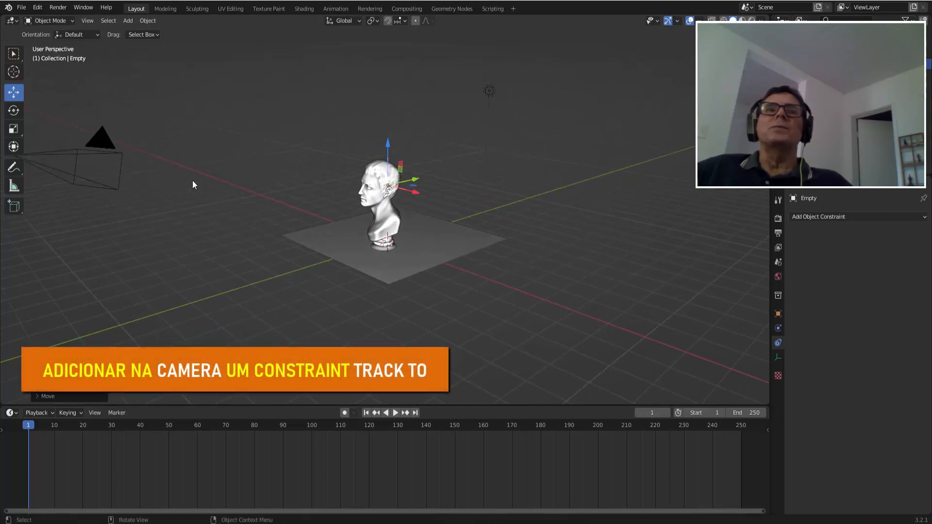
scroll(192, 181, down, 2)
click(231, 188)
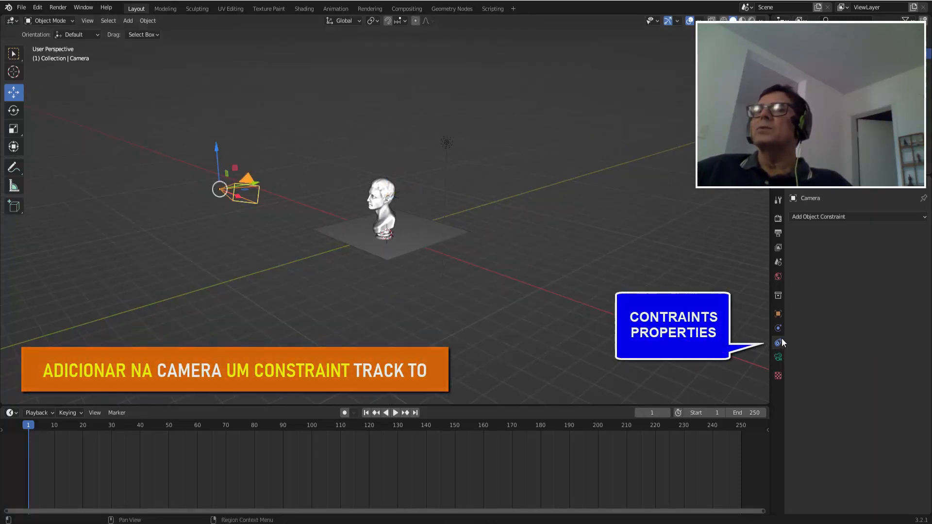
click(874, 217)
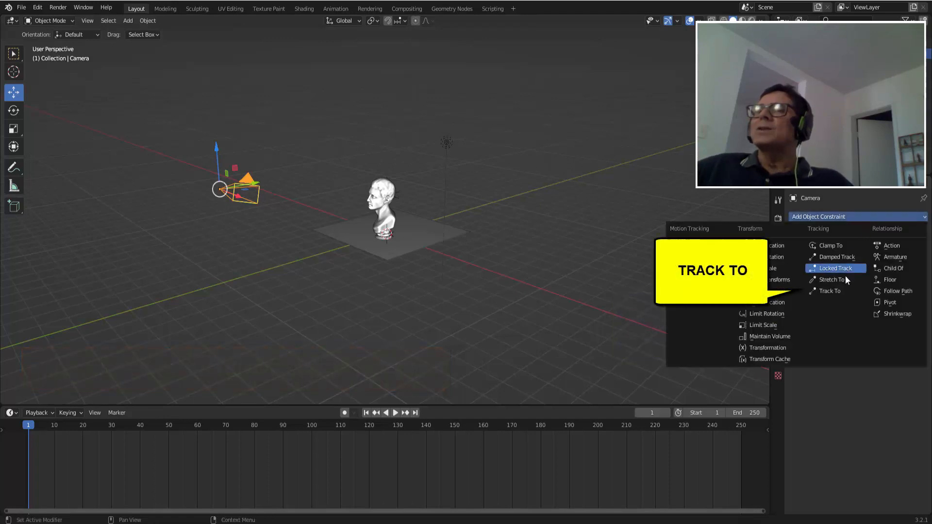
click(834, 290)
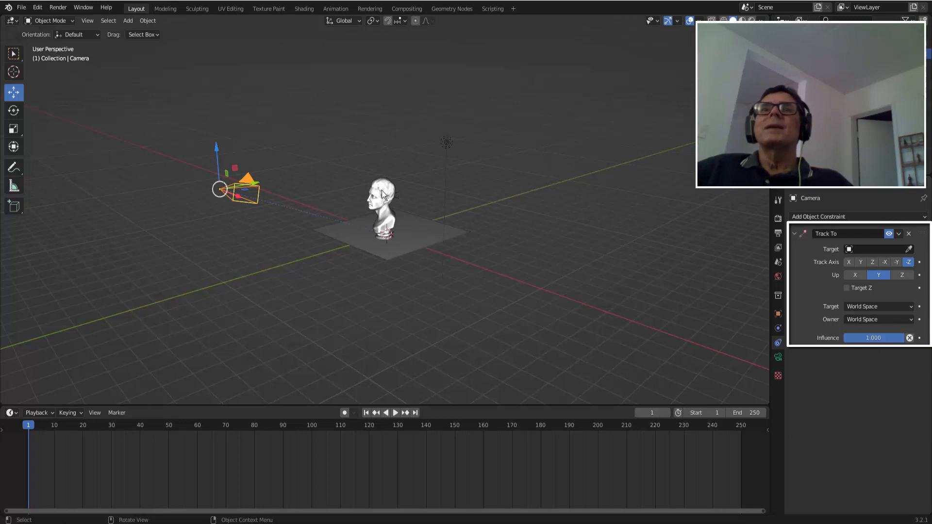
click(874, 249)
click(837, 276)
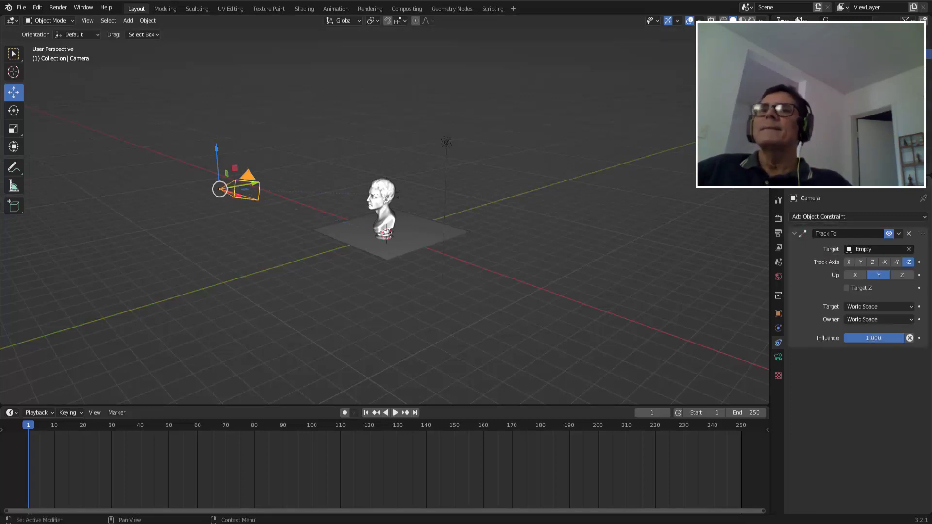
- Move the camera freely around the bust to test the tracking, and cancel the move
key(g)
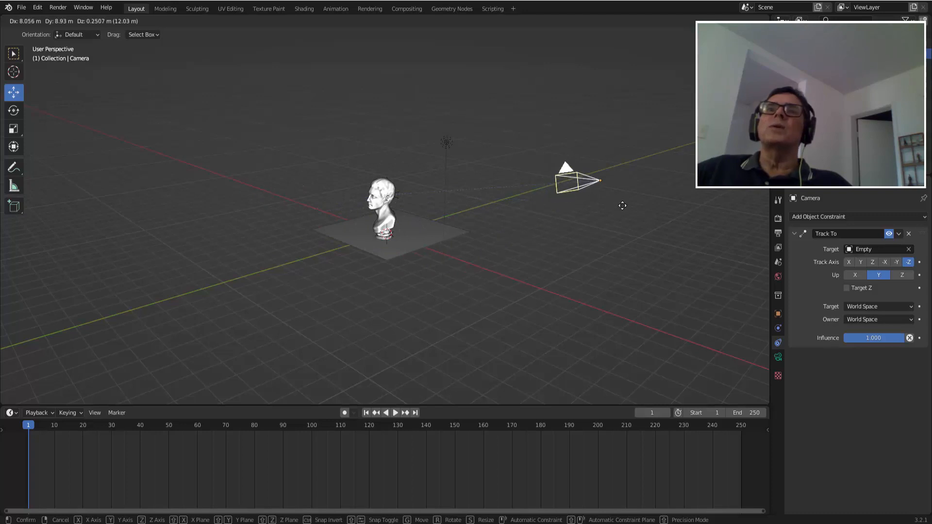
right_click(380, 249)
scroll(380, 249, down, 1)
scroll(434, 258, up, 1)
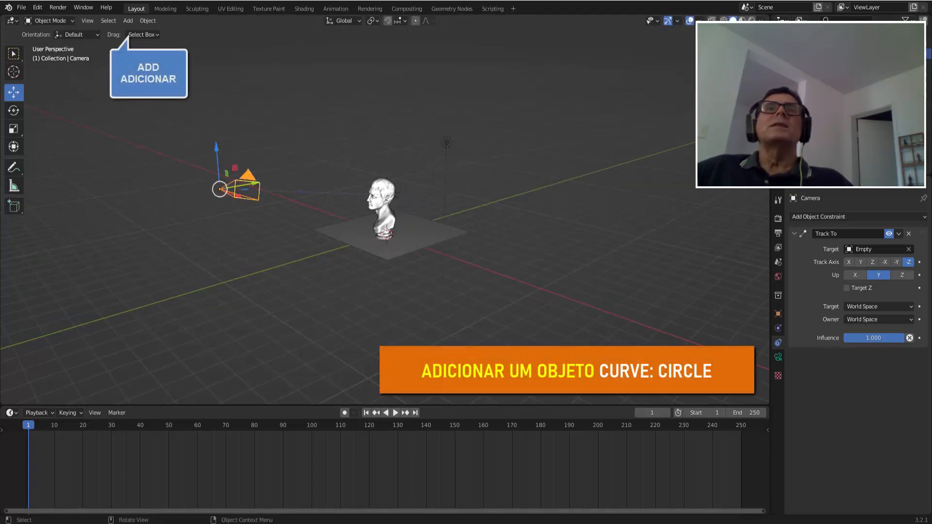
- Add a Bezier circle curve at the bust's base and scale it up until it surrounds the floor plane
click(130, 22)
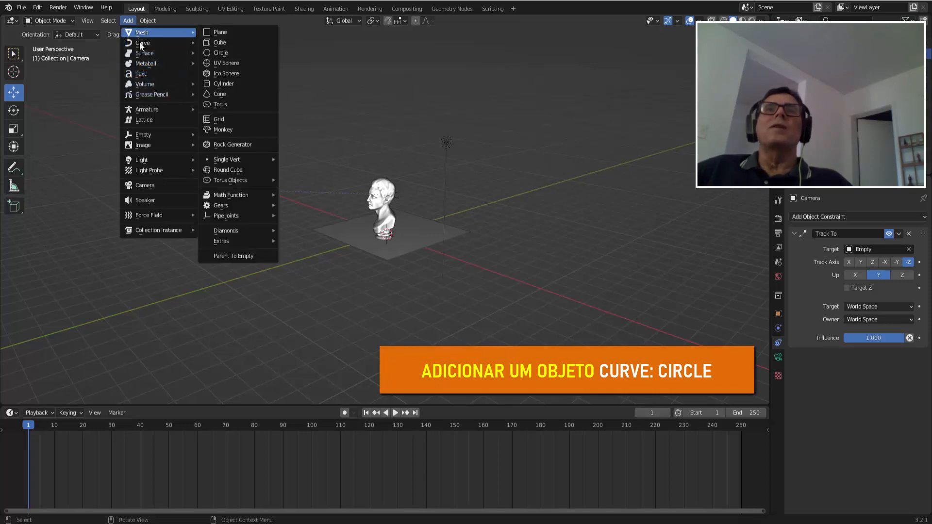
mouse_move(141, 45)
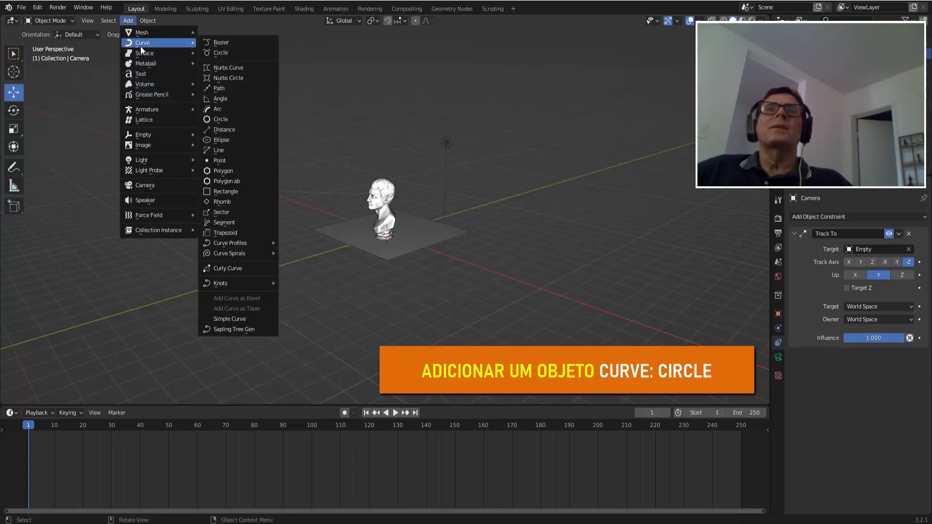
click(238, 54)
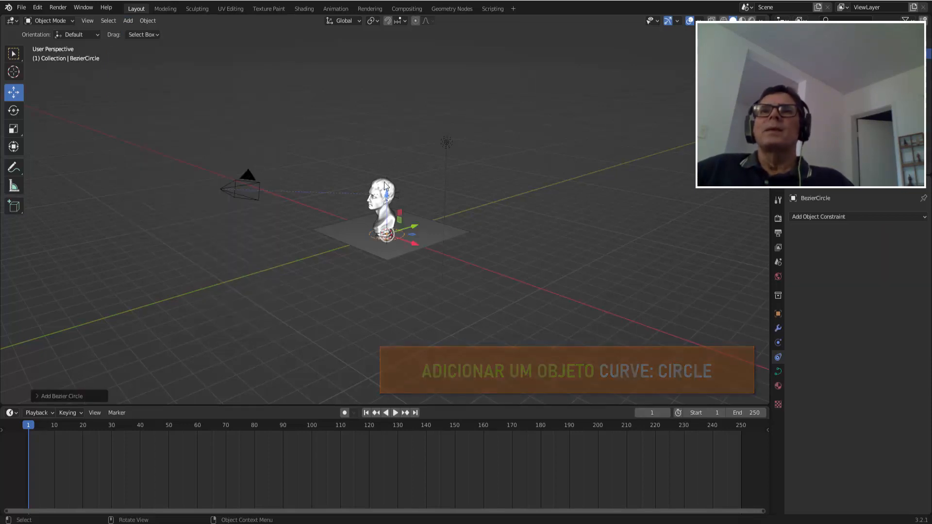
key(s)
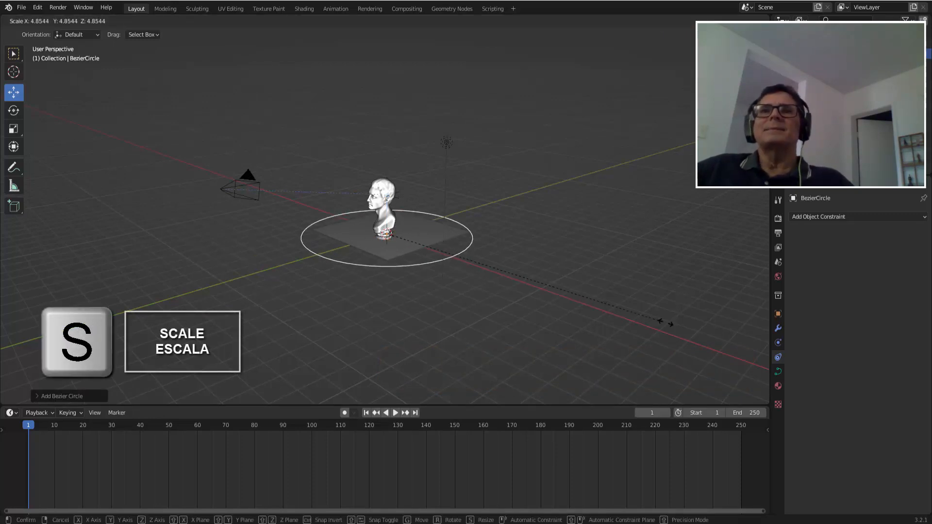
click(64, 20)
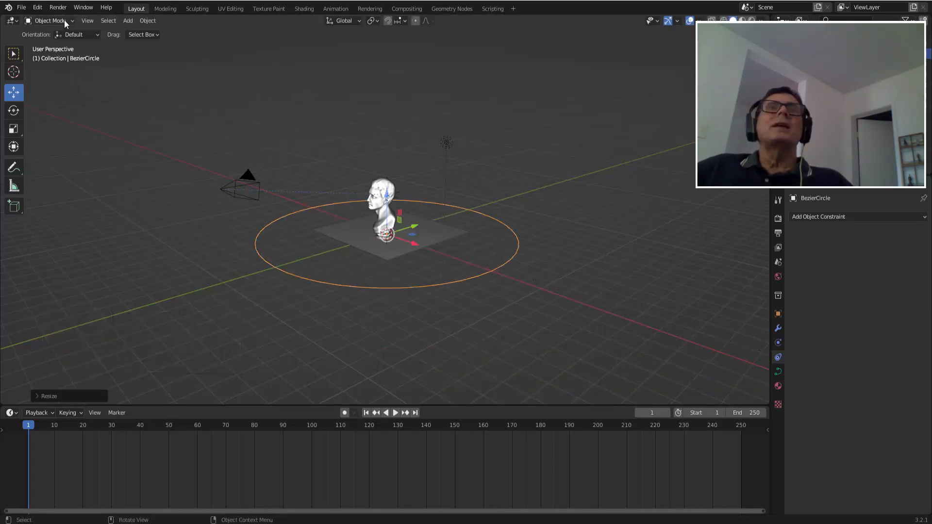
- In Edit Mode, raise the circle's control point behind the bust along Z to well above the head, and return to Object Mode
click(64, 19)
click(53, 42)
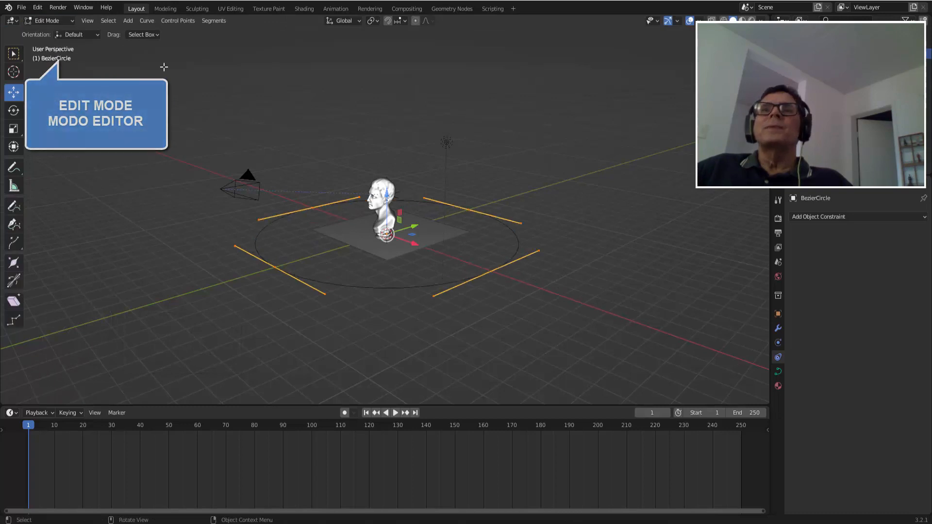
click(469, 209)
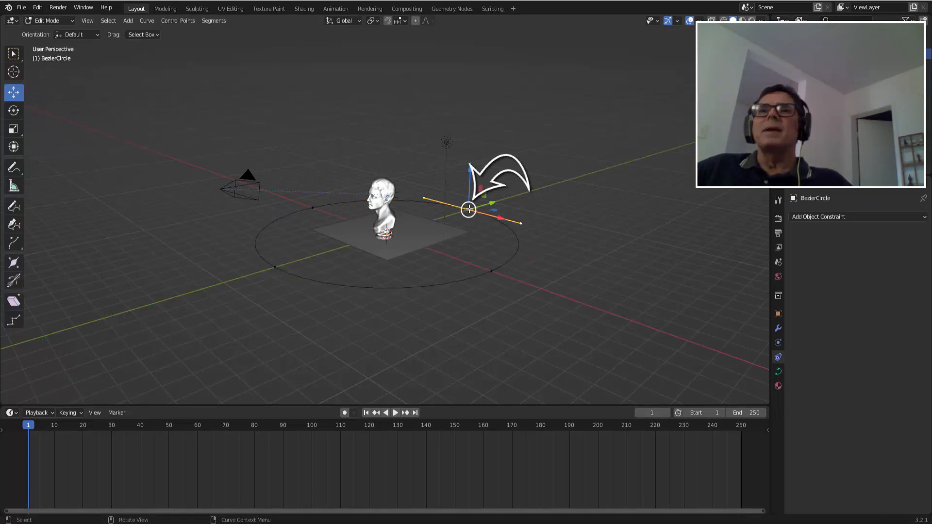
drag(472, 169, 475, 121)
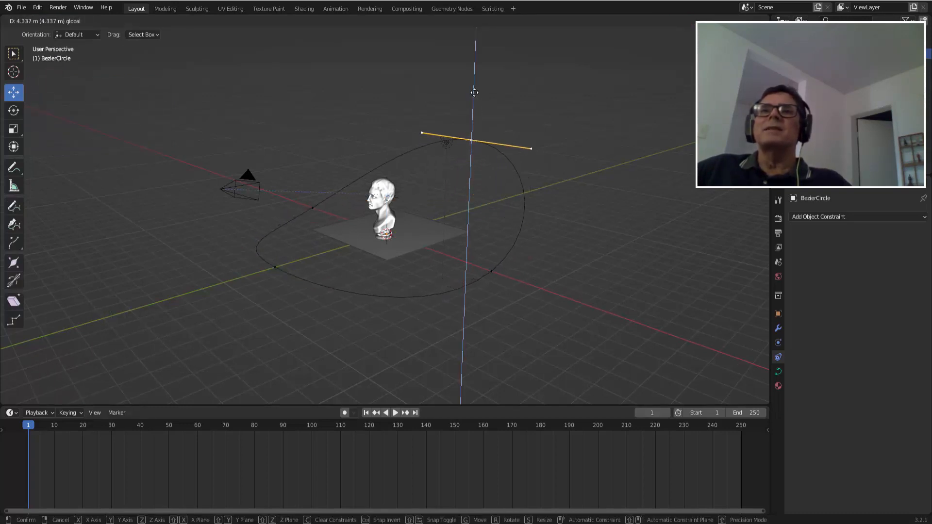
drag(472, 84, 472, 84)
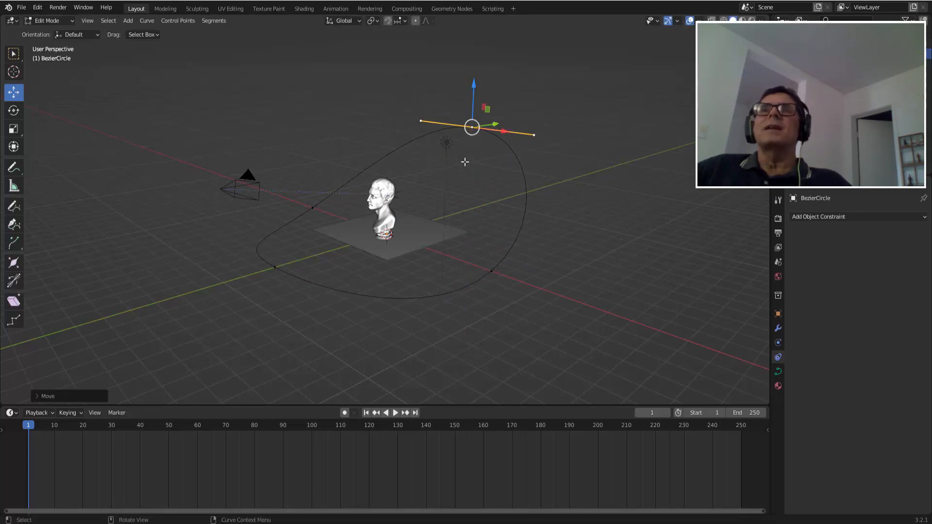
click(43, 21)
click(48, 31)
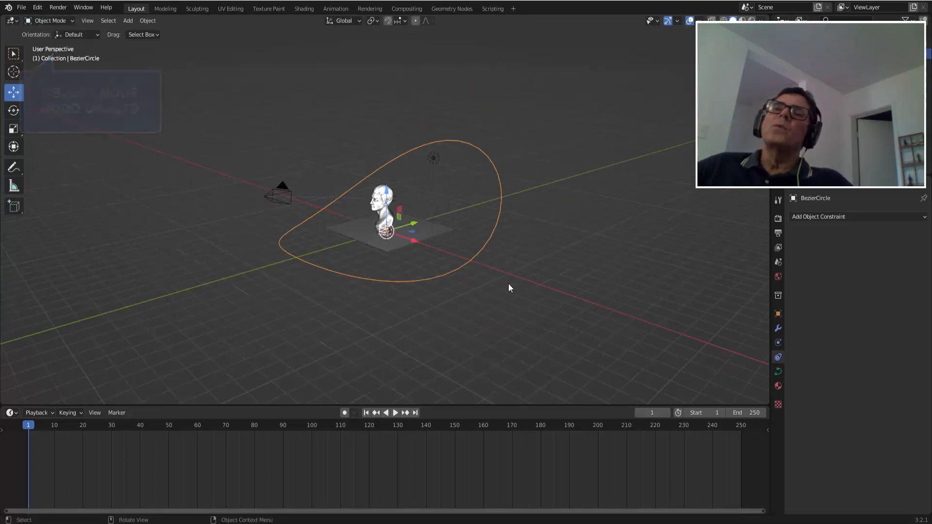
- Add an Empty of type Cube at the bust's base and scale it down to a smaller size
mouse_move(507, 284)
middle_down()
mouse_move(480, 290)
mouse_move(491, 272)
mouse_move(511, 290)
middle_up()
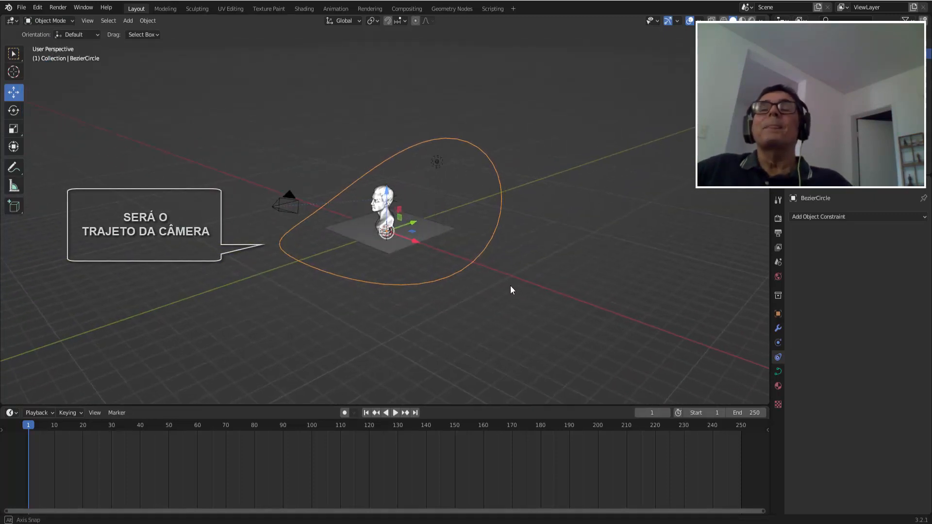
scroll(510, 290, up, 2)
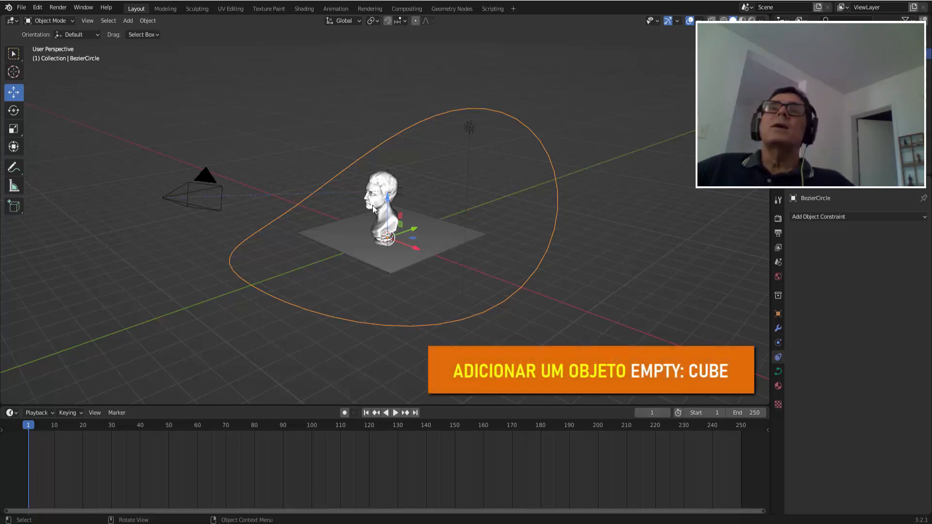
click(128, 21)
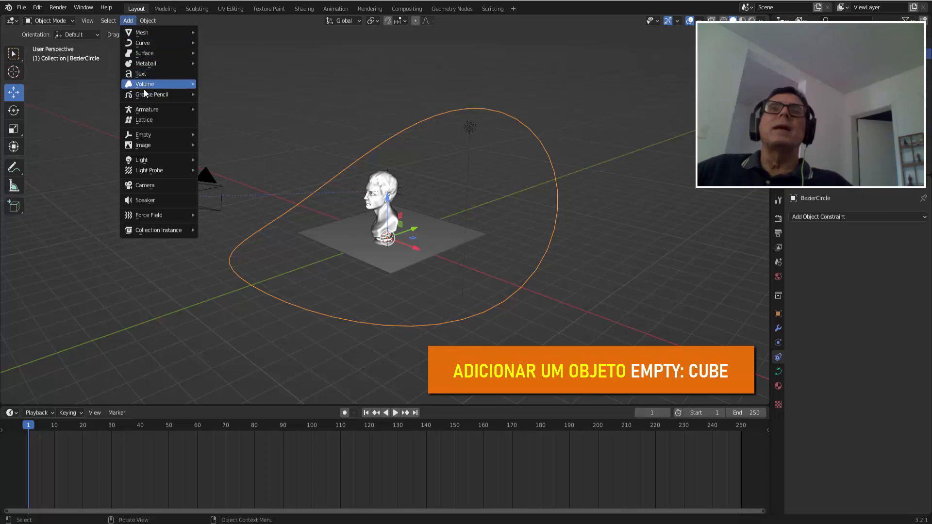
mouse_move(145, 137)
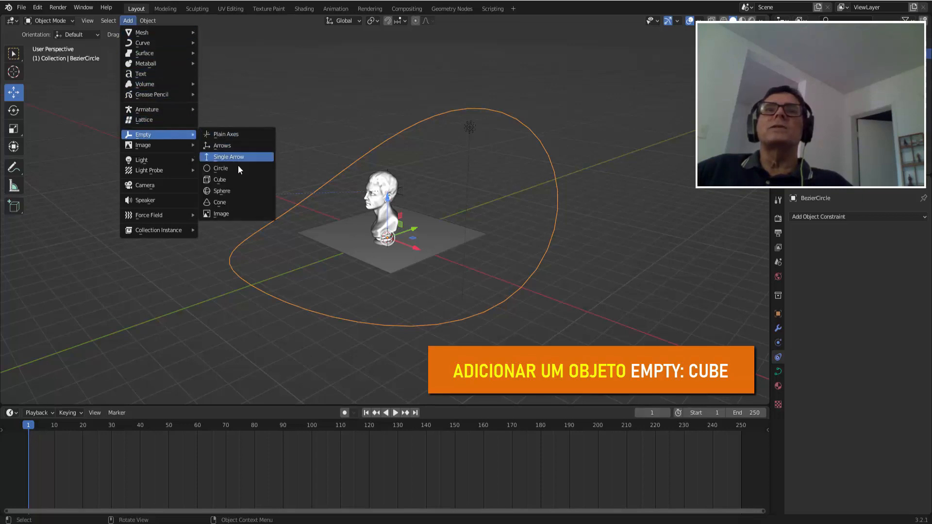
click(239, 179)
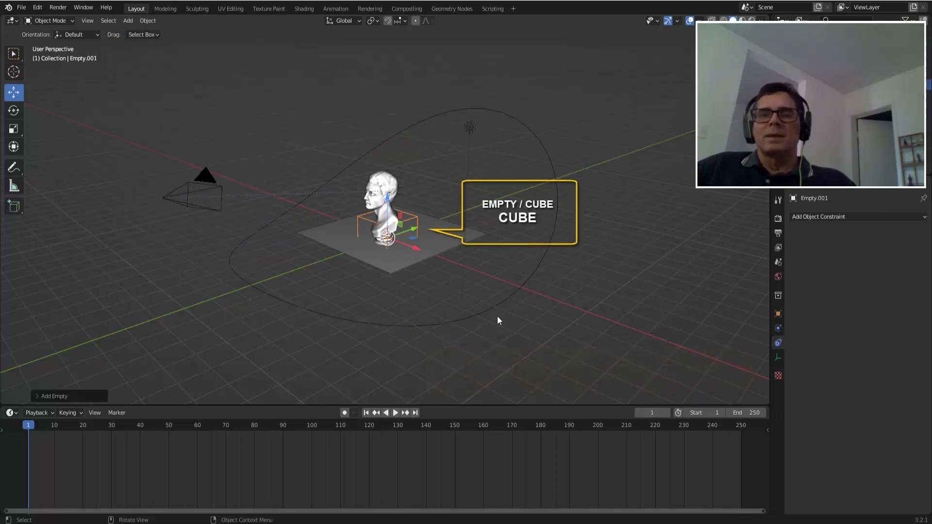
key(s)
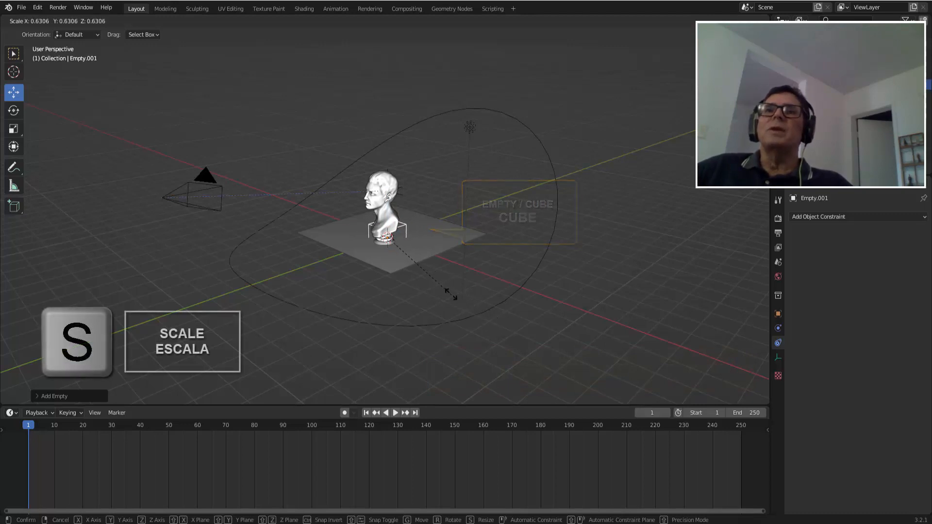
click(438, 285)
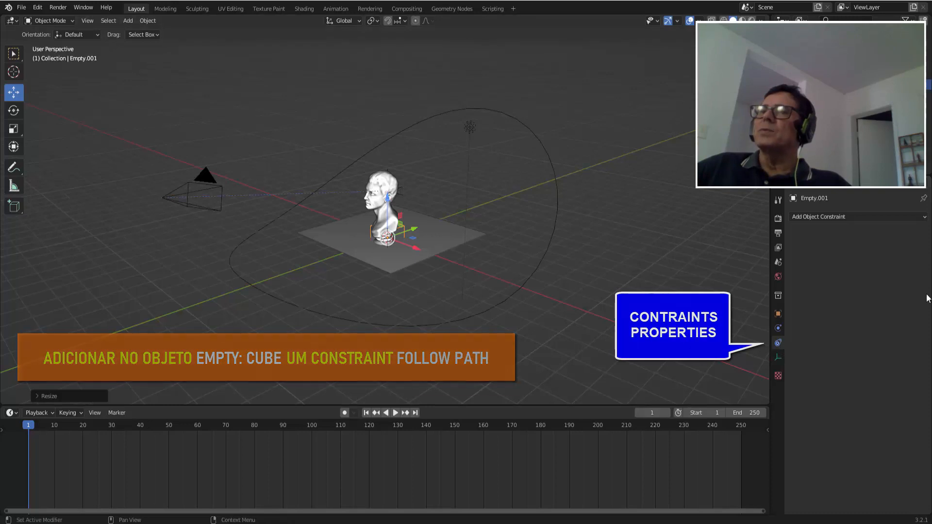
- Add a Follow Path constraint to the cube Empty with BezierCircle as its target
click(884, 216)
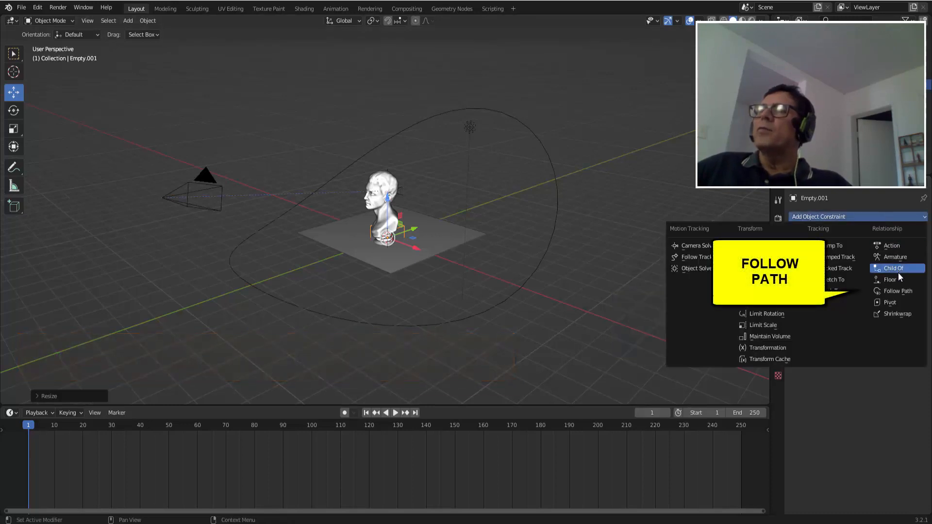
click(894, 291)
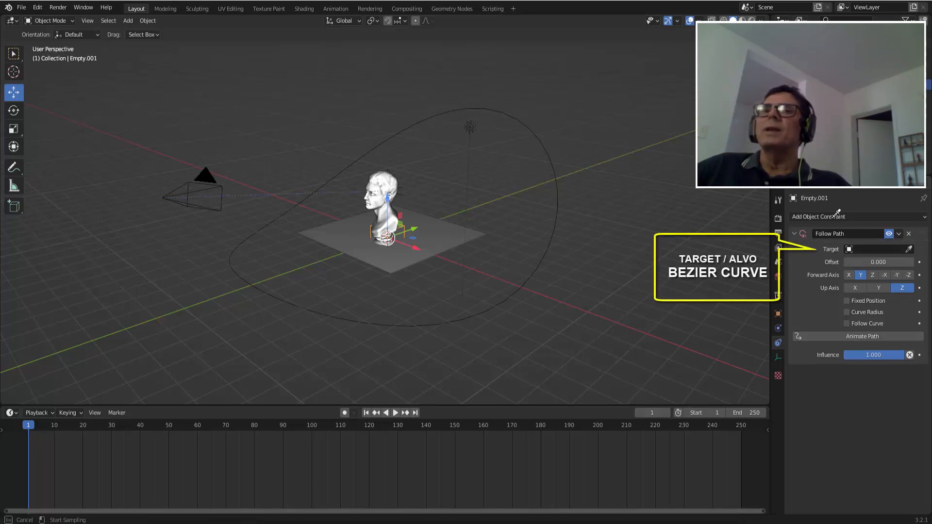
click(527, 121)
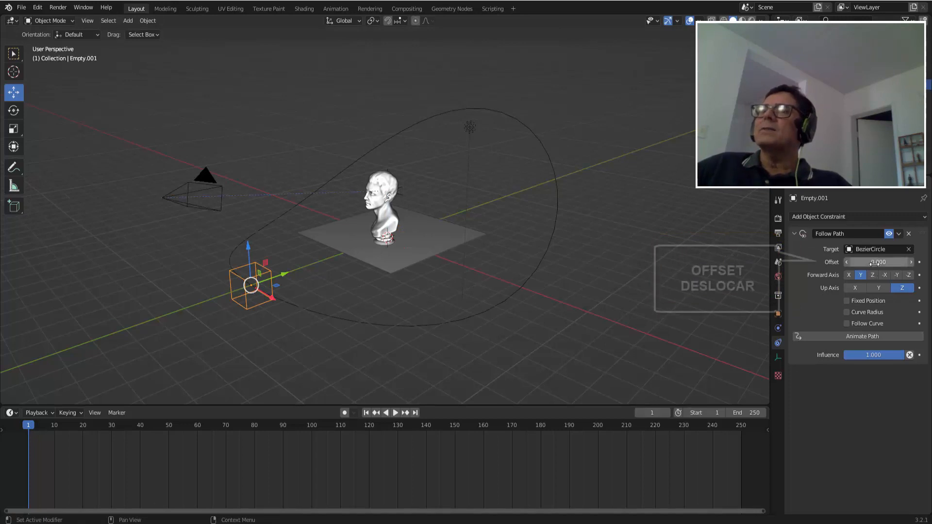
- Try a Follow Path offset of -95 to slide the cube Empty along the curve, and reset the offset to 0
drag(878, 262, 793, 262)
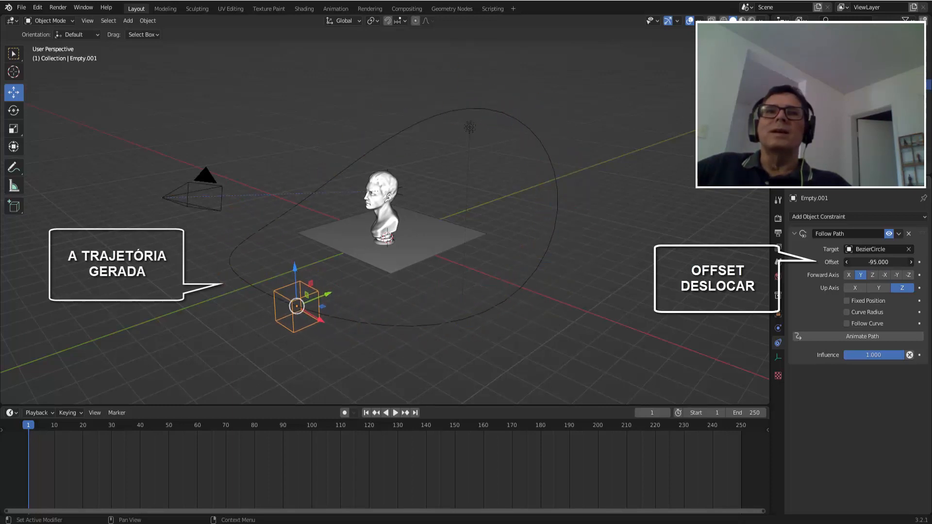
double_click(878, 262)
text(0)
key(Return)
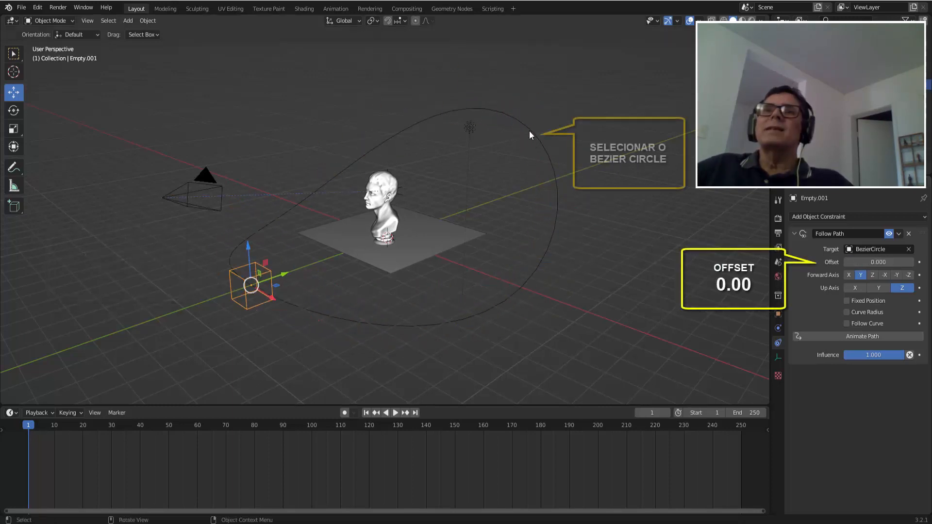
- Raise the Bezier circle along the Z axis so its origin sits at the middle of the bust
click(530, 137)
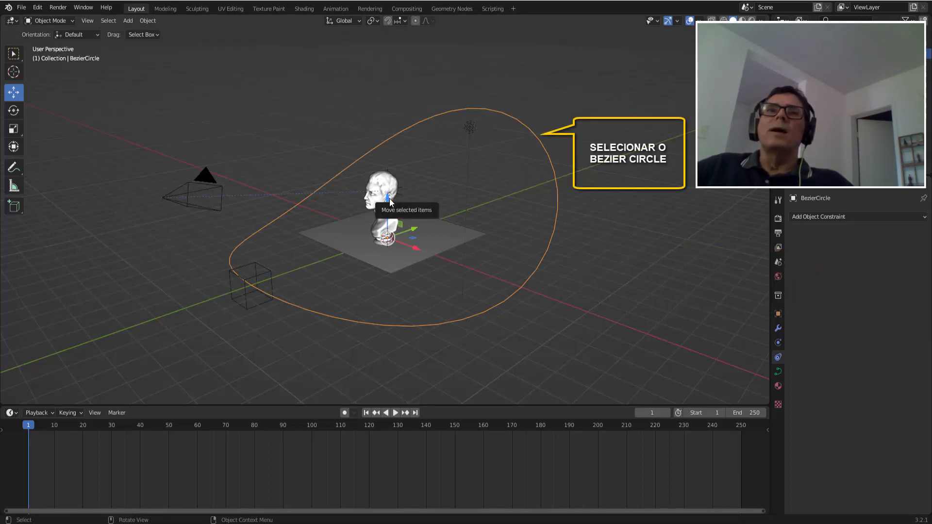
drag(392, 201, 398, 178)
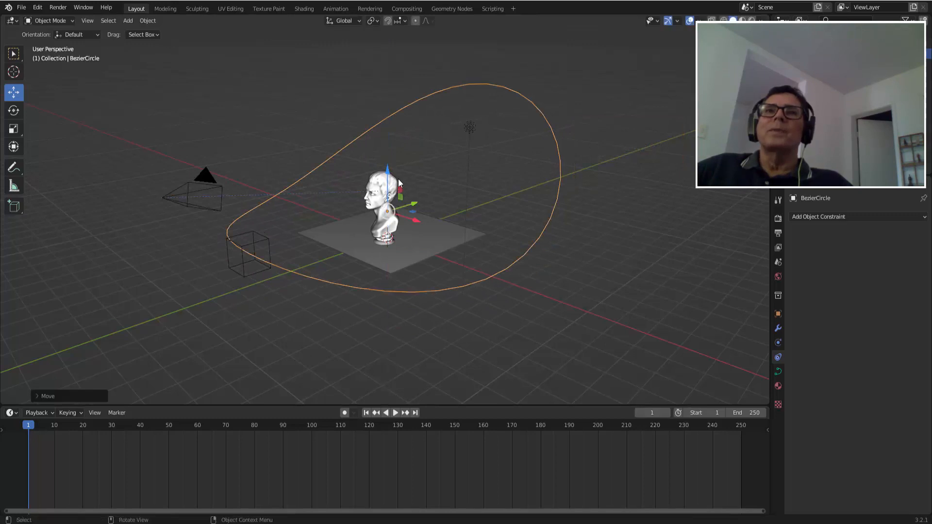
scroll(596, 244, down, 1)
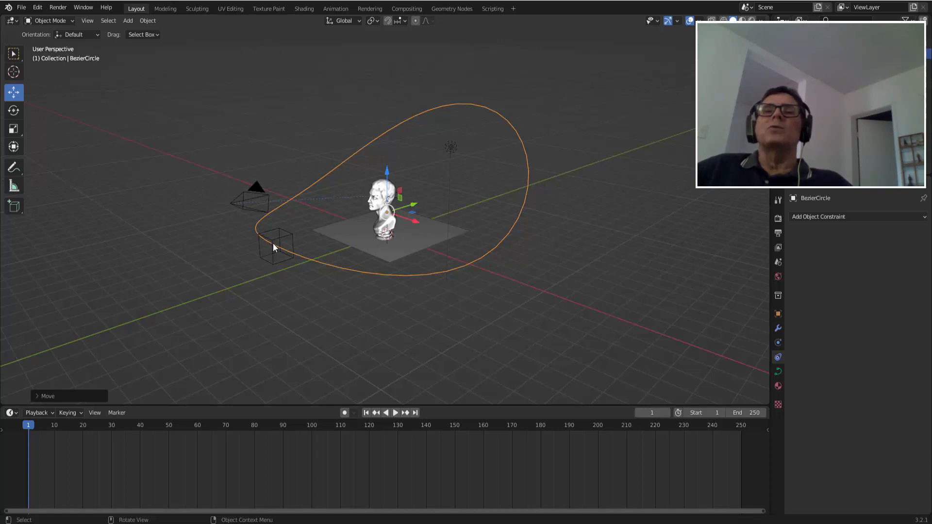
- Give the camera a Child Of constraint placed above Track To, with the cube Empty.001 as its target
click(262, 191)
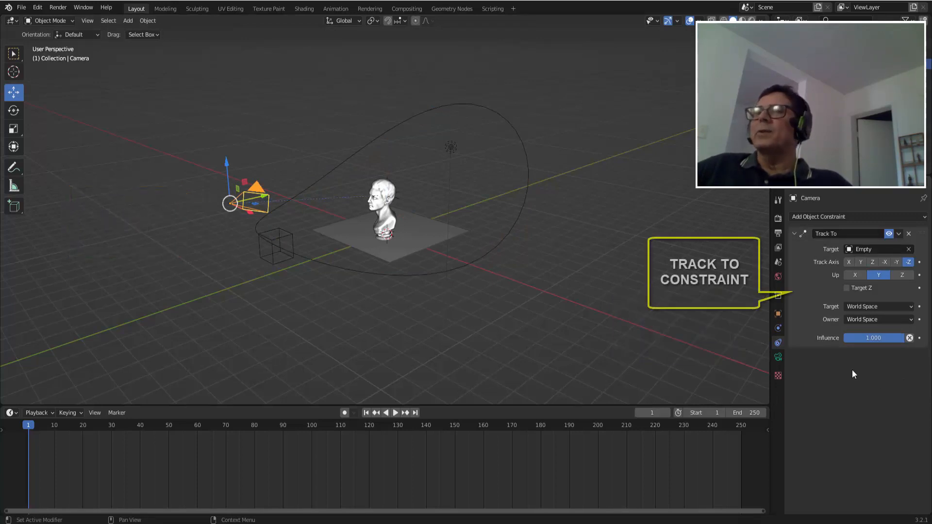
click(869, 216)
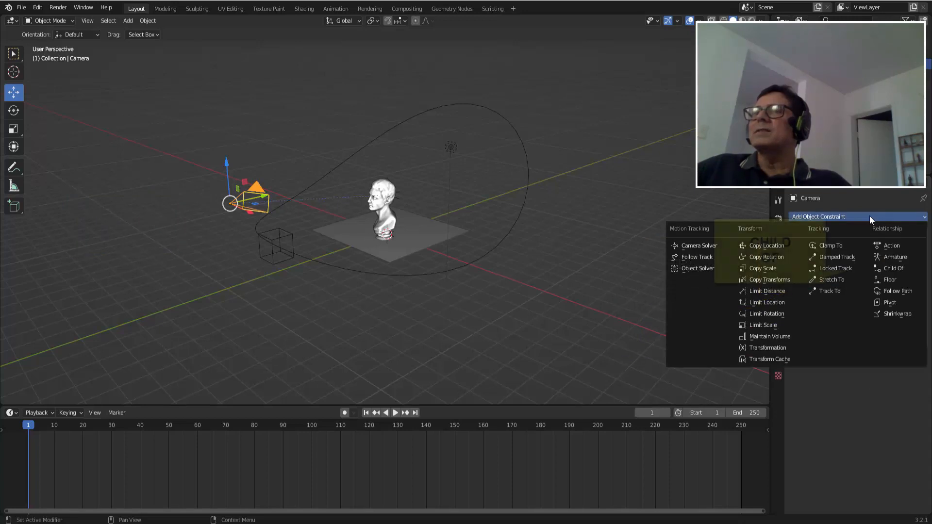
click(893, 268)
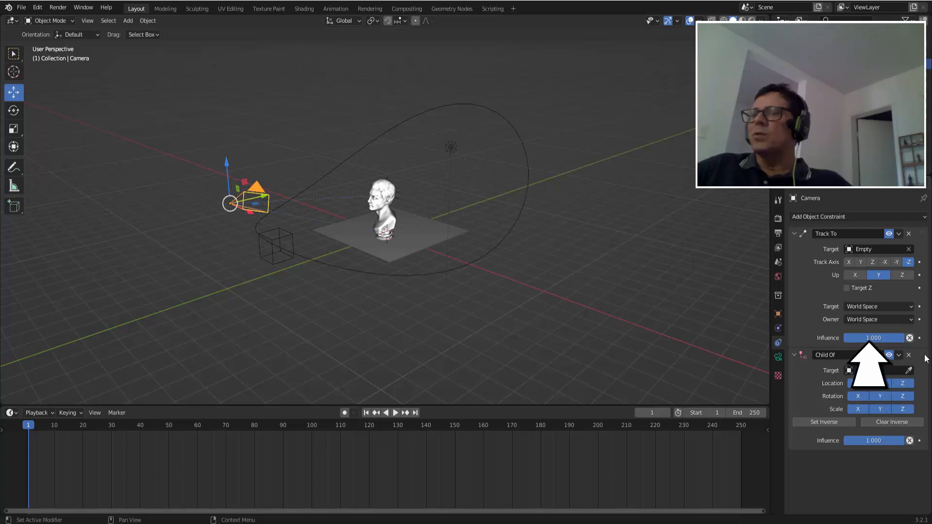
drag(924, 358, 922, 232)
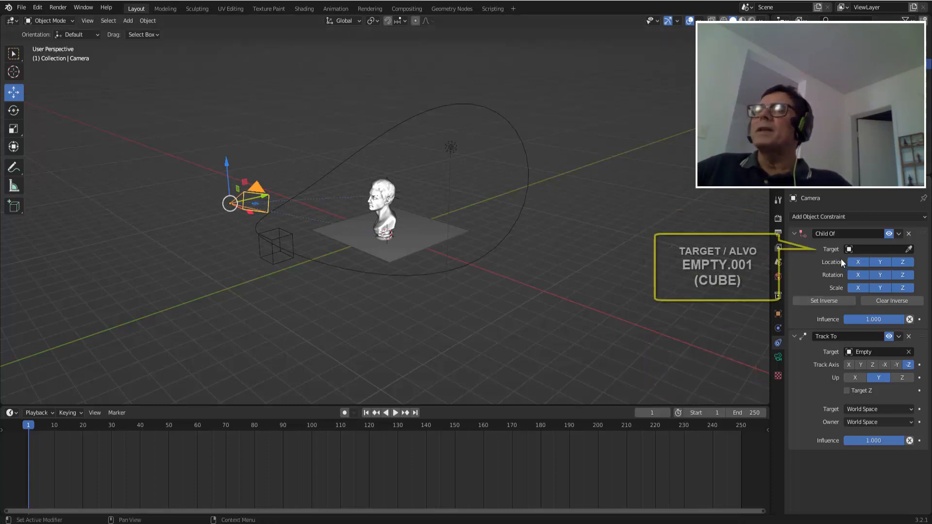
click(909, 249)
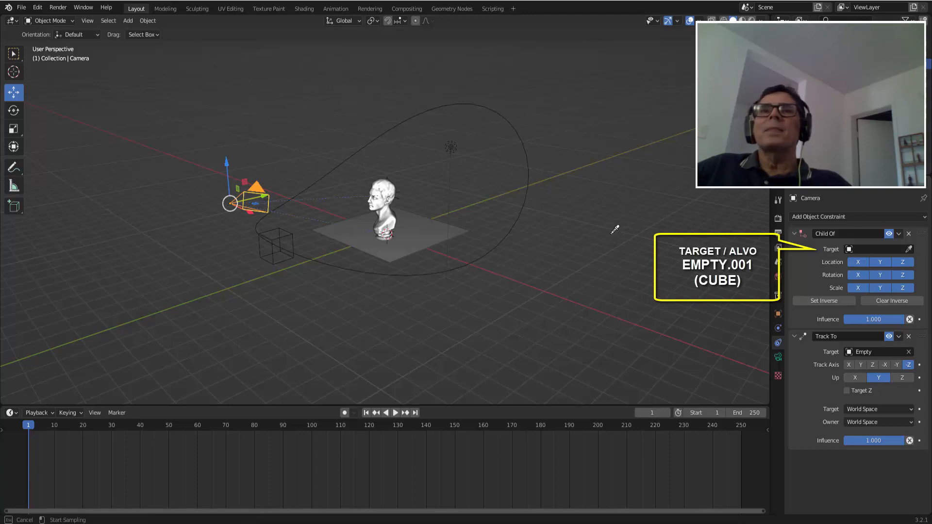
click(292, 231)
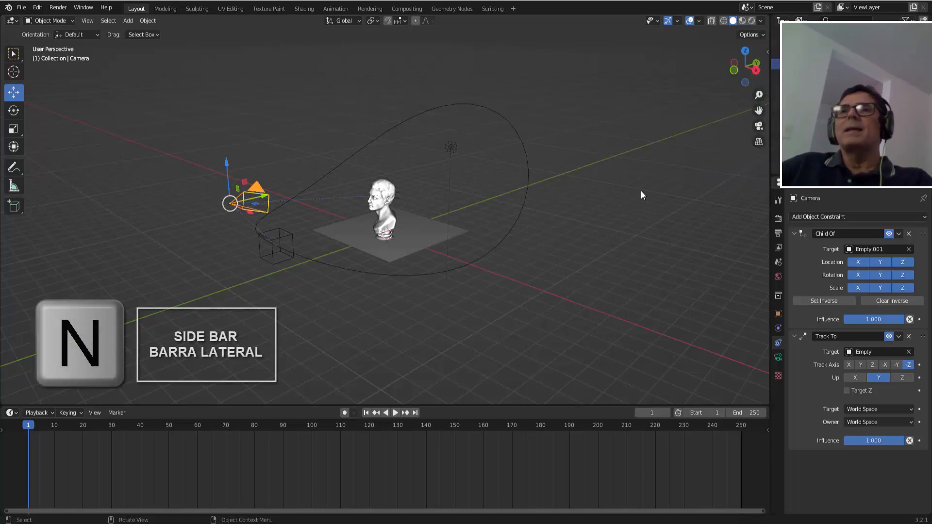
- Show the camera's transform values and set its X and Y location to 0
key(n)
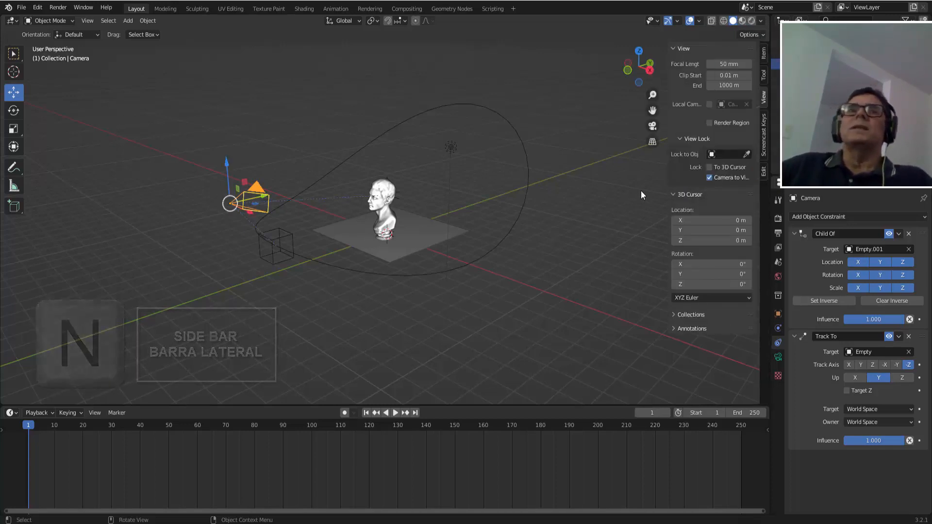
click(764, 54)
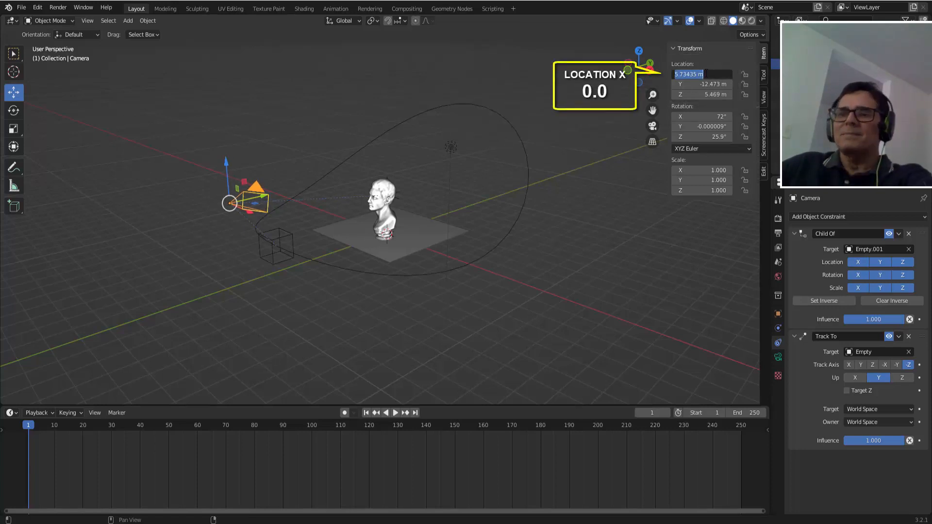
text(0)
key(Return)
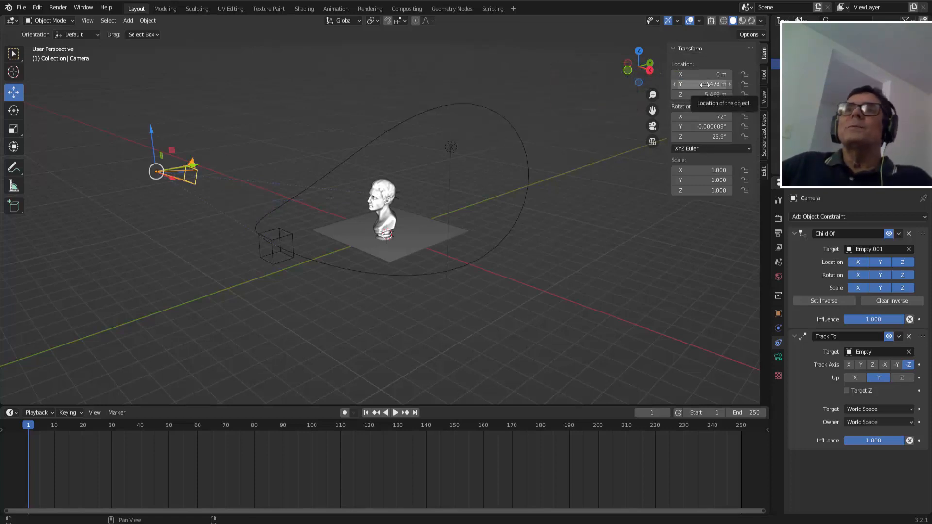
click(703, 84)
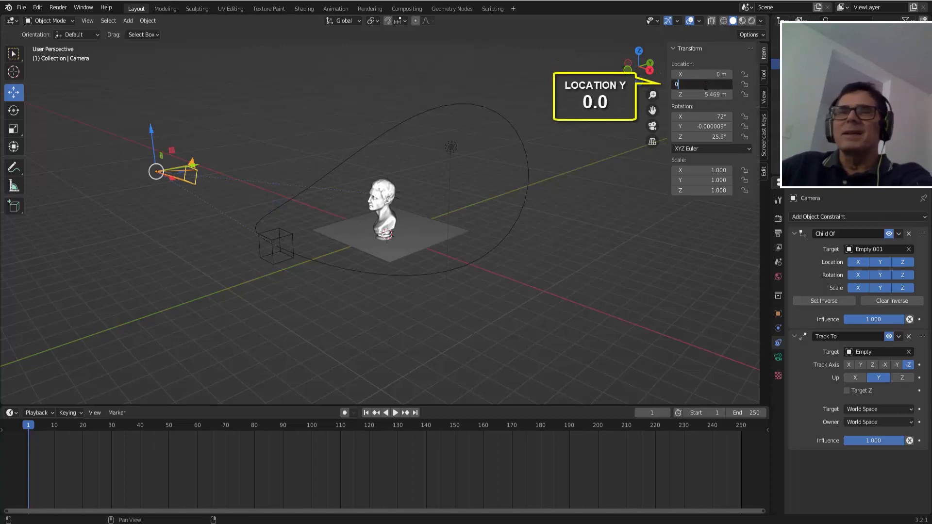
text(0)
key(Return)
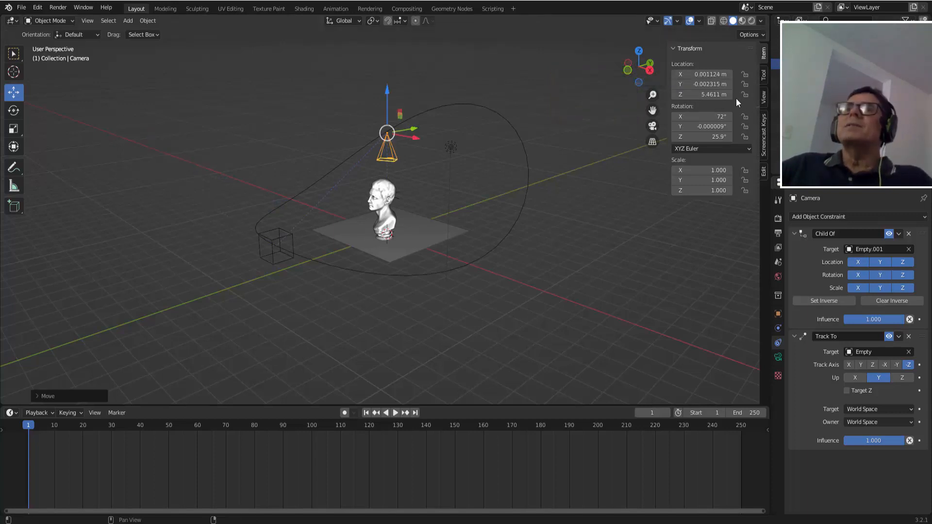
- Adjust the camera's location to about -7.34 m in Y and 1.23 m in Z so it sits at the cube Empty's centre
drag(704, 84, 650, 84)
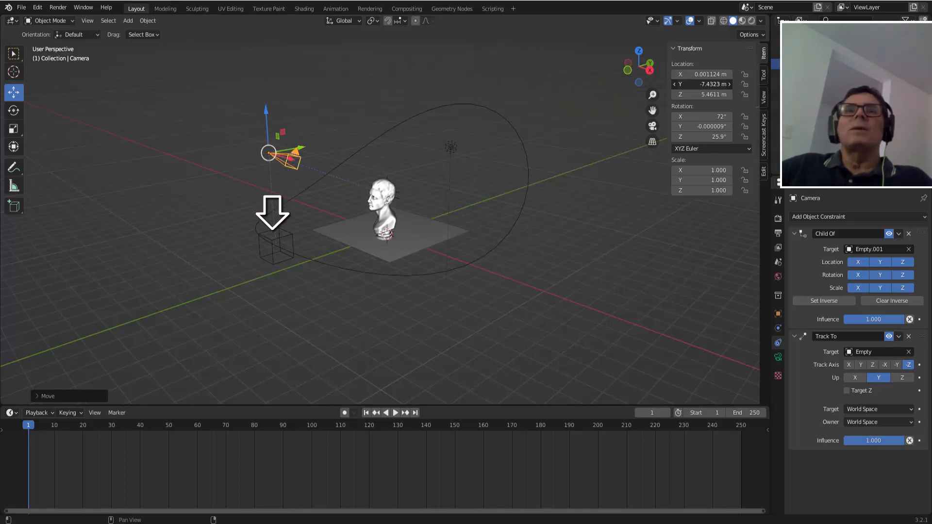
drag(650, 84, 653, 84)
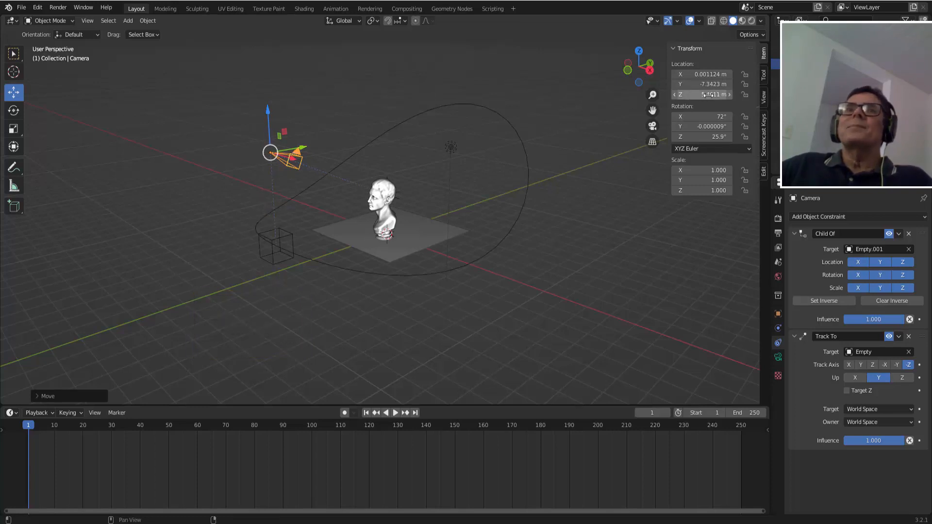
drag(710, 94, 679, 95)
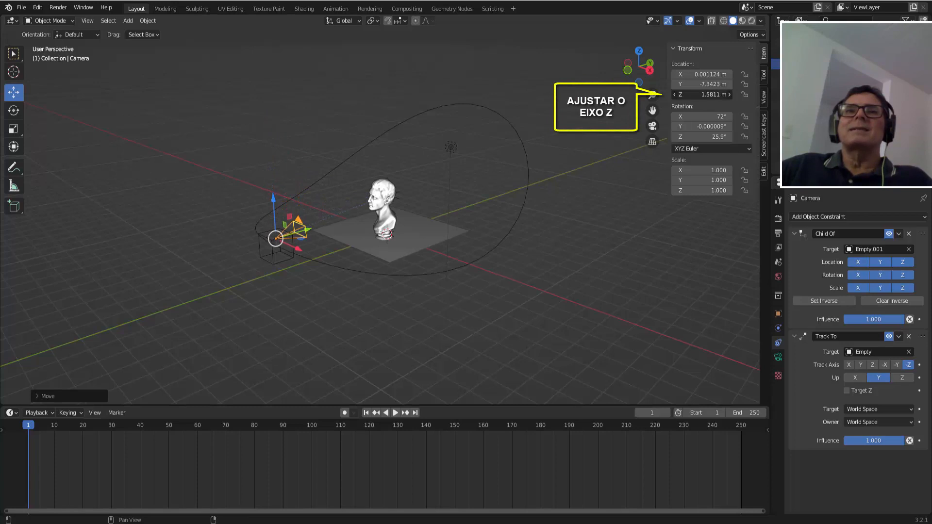
drag(701, 94, 696, 94)
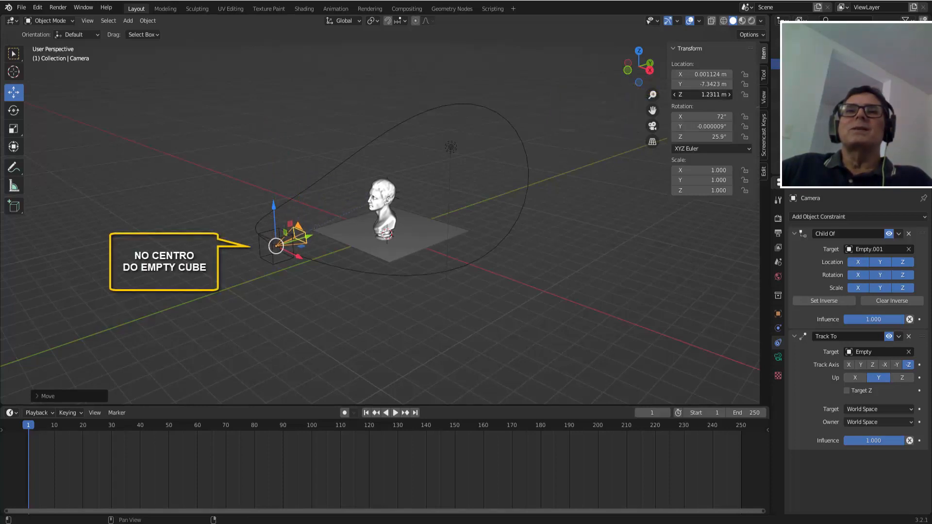
- Select the cube Empty and keyframe its Follow Path offset of 0 at frame 1
click(278, 264)
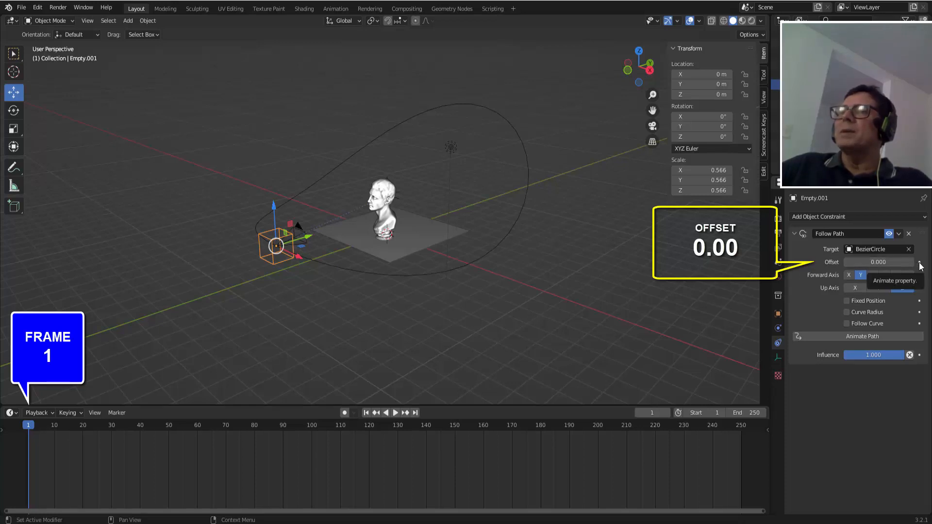
right_click(880, 262)
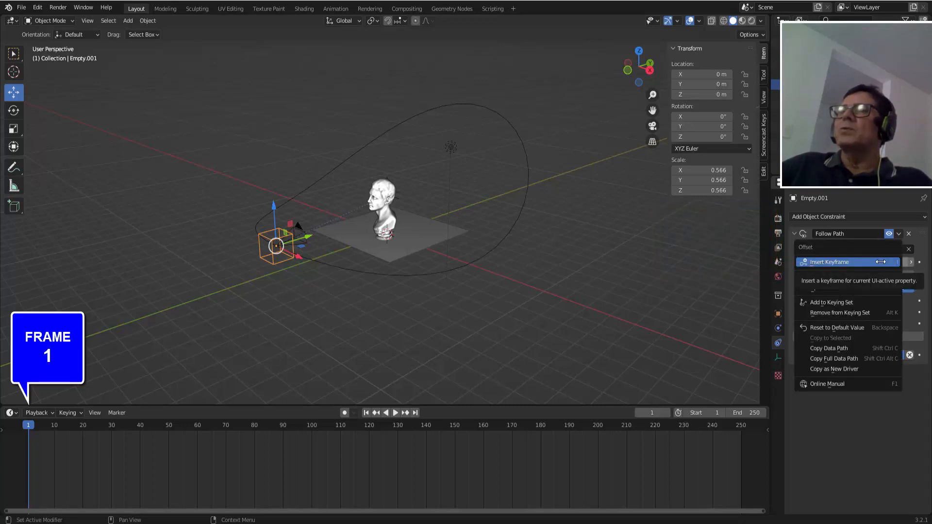
click(840, 261)
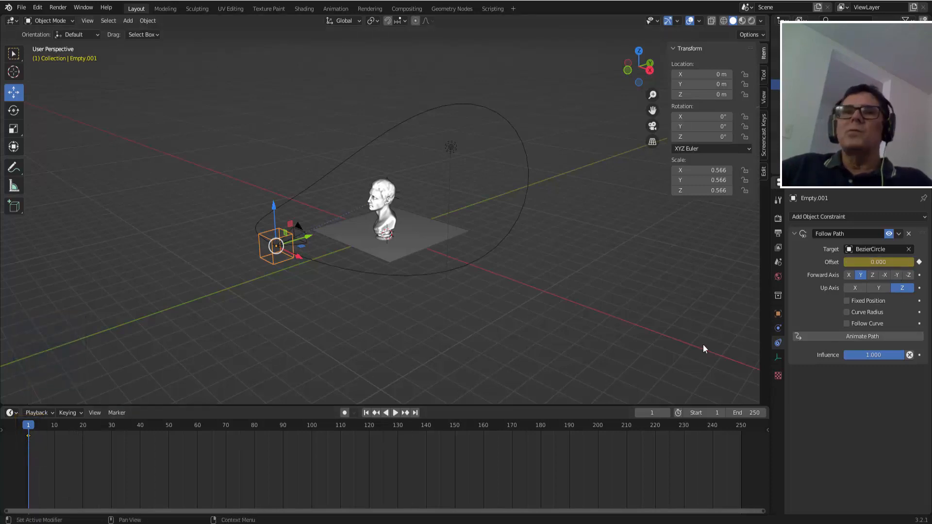
- Keyframe the cube Empty's Follow Path offset at 10.7 on frame 40
click(140, 424)
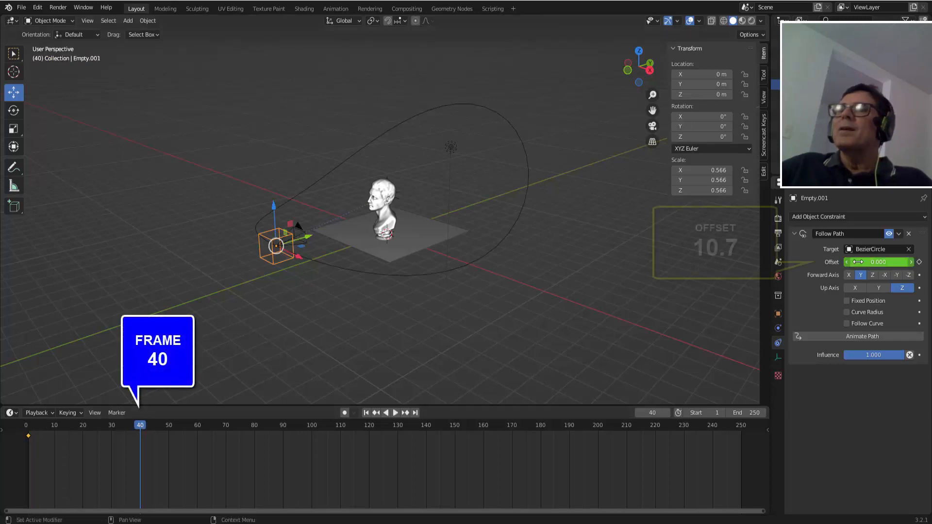
drag(857, 262, 924, 261)
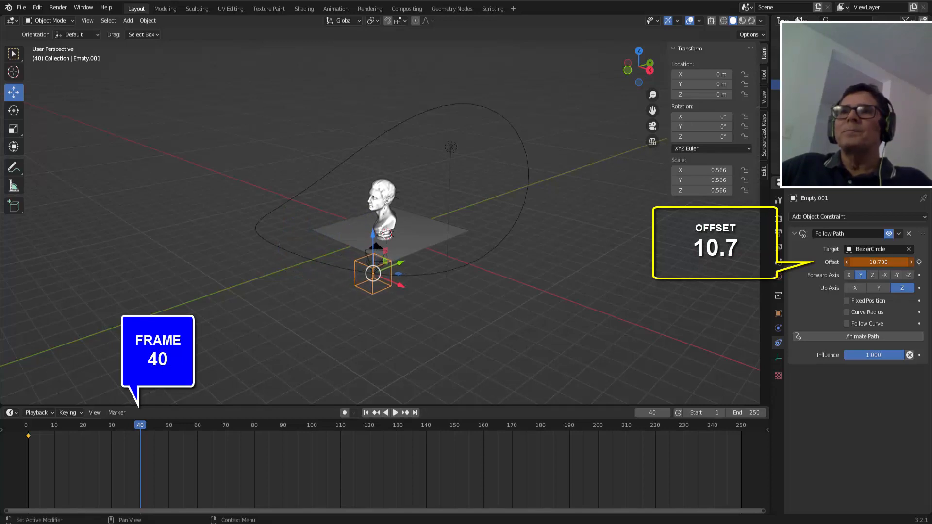
click(919, 262)
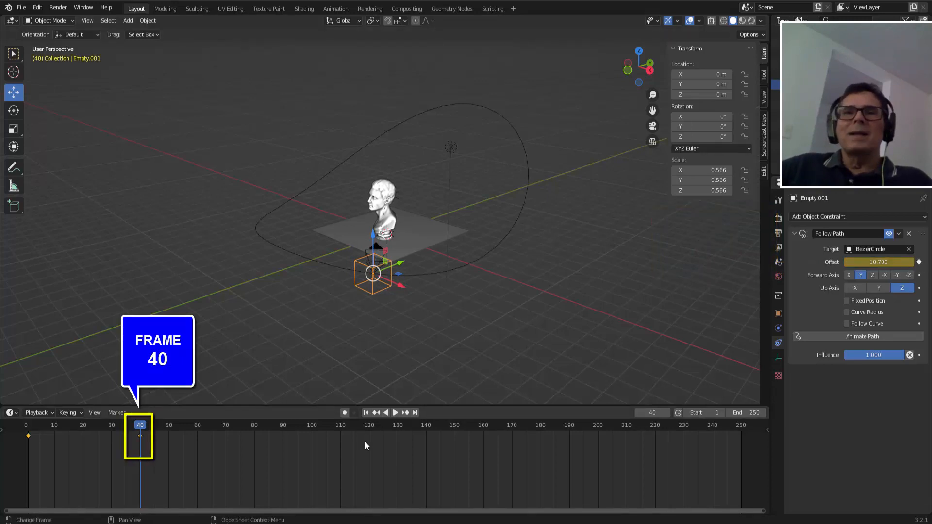
- Keyframe the cube Empty's Follow Path offset at 37.4 on frame 161
click(485, 426)
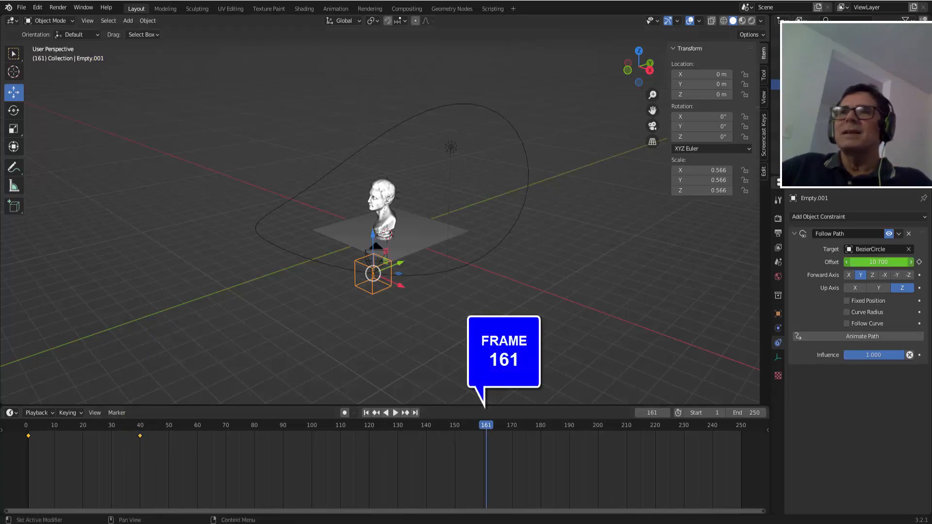
drag(878, 262, 930, 262)
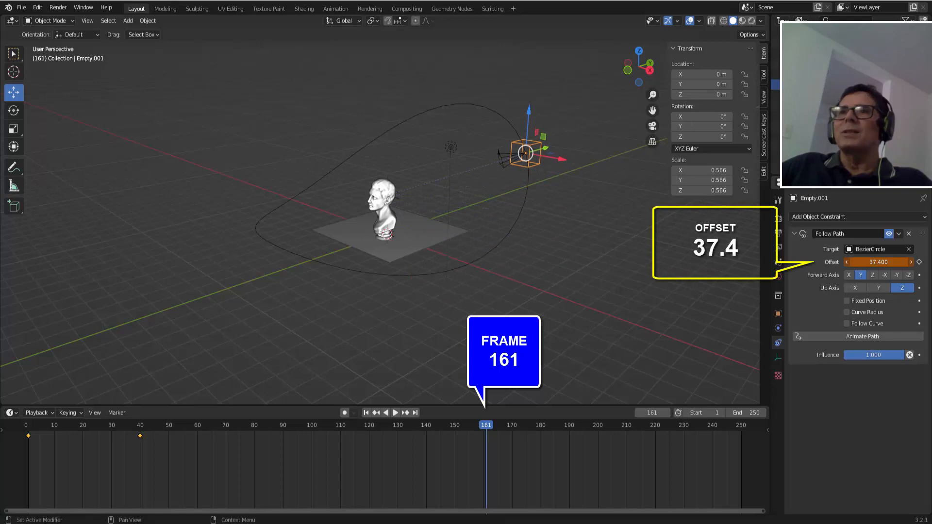
click(919, 262)
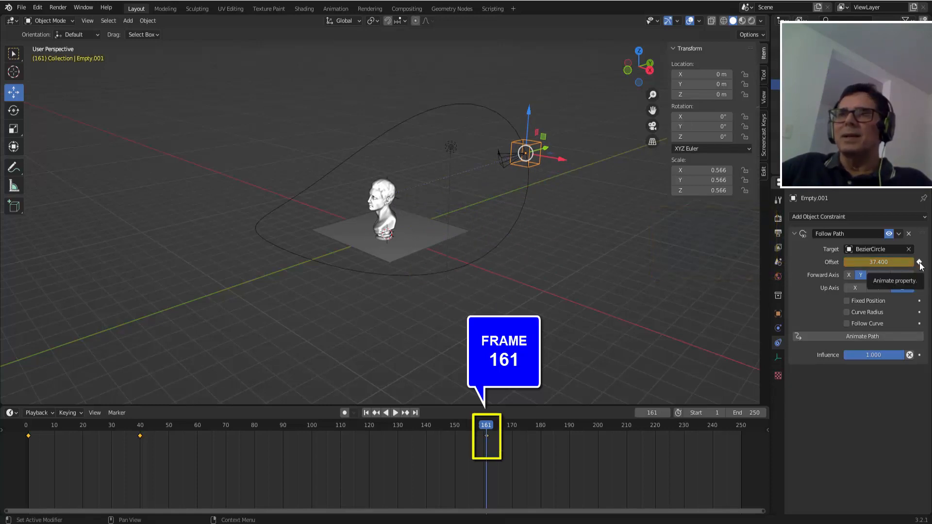
- Keyframe the cube Empty's Follow Path offset at 66.6 on frame 250
click(741, 426)
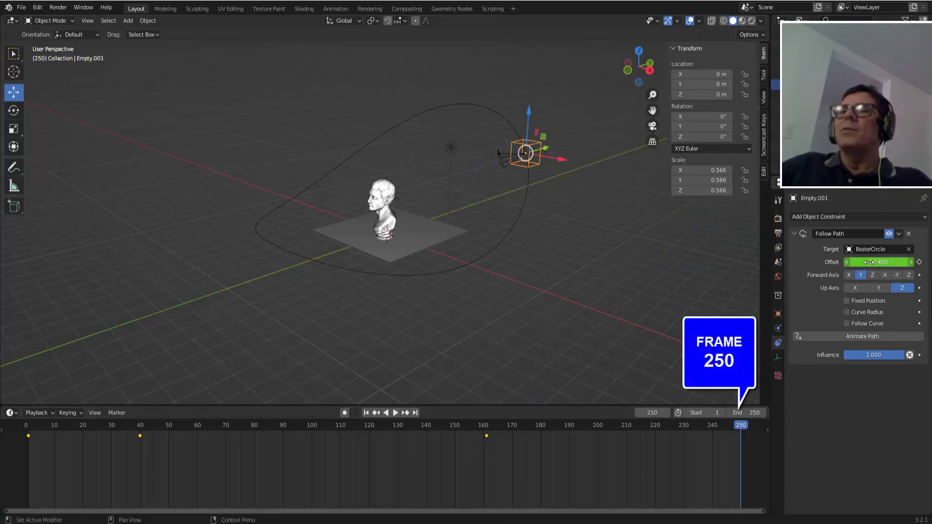
drag(868, 262, 832, 262)
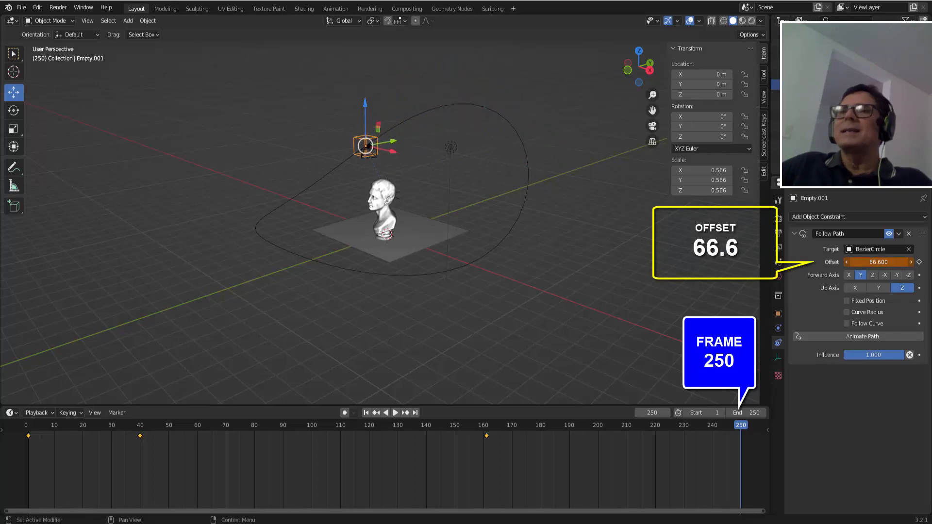
click(919, 263)
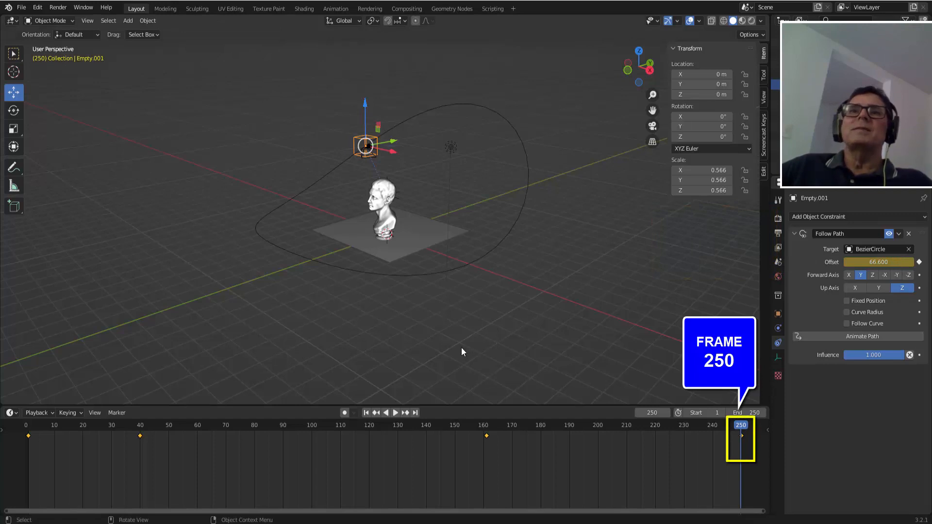
- Play the animation from frame 1 in the perspective view to check the cube Empty's travel along the curve, and stop playback
click(366, 413)
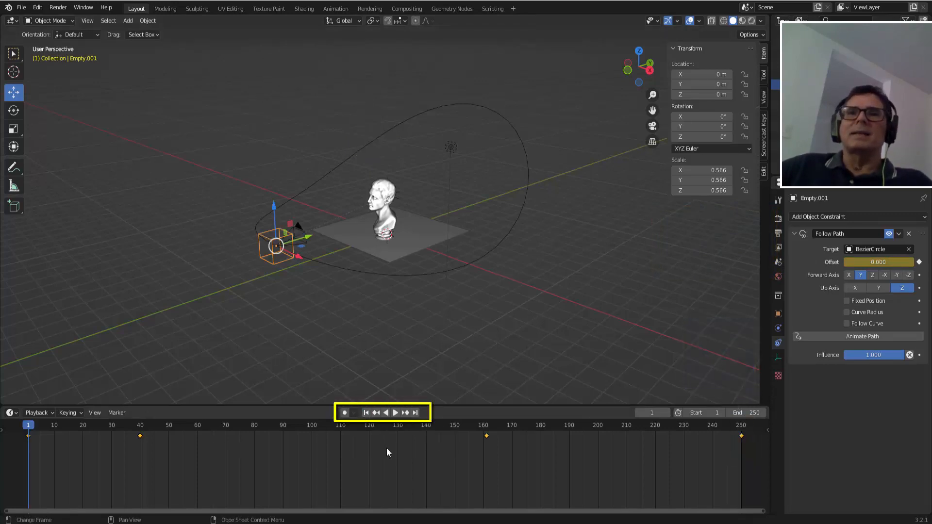
click(394, 413)
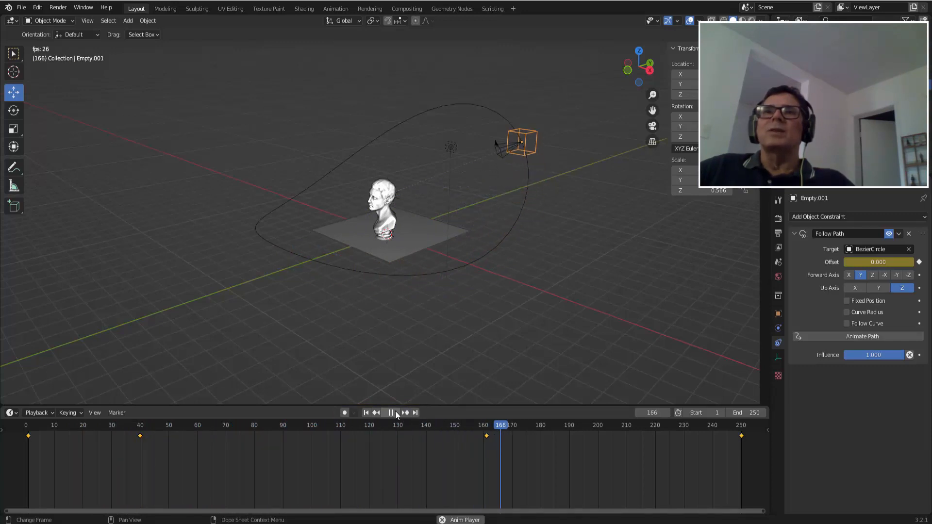
key(Escape)
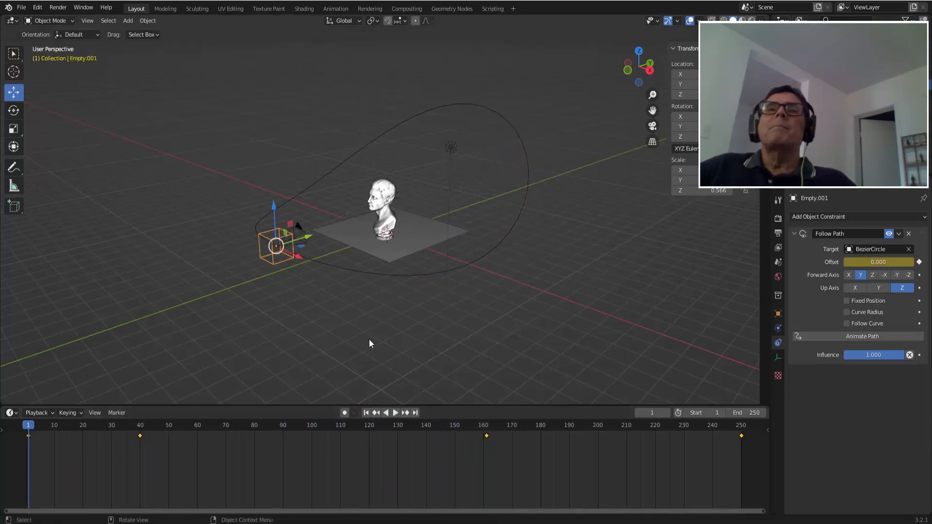
- Look through the camera and play the animation to check the shot around the bust, and stop playback
click(652, 126)
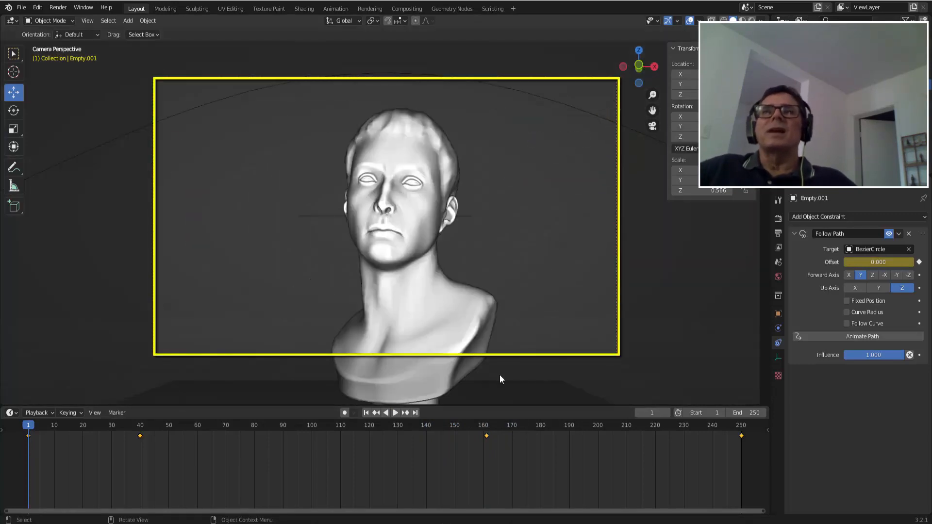
click(395, 413)
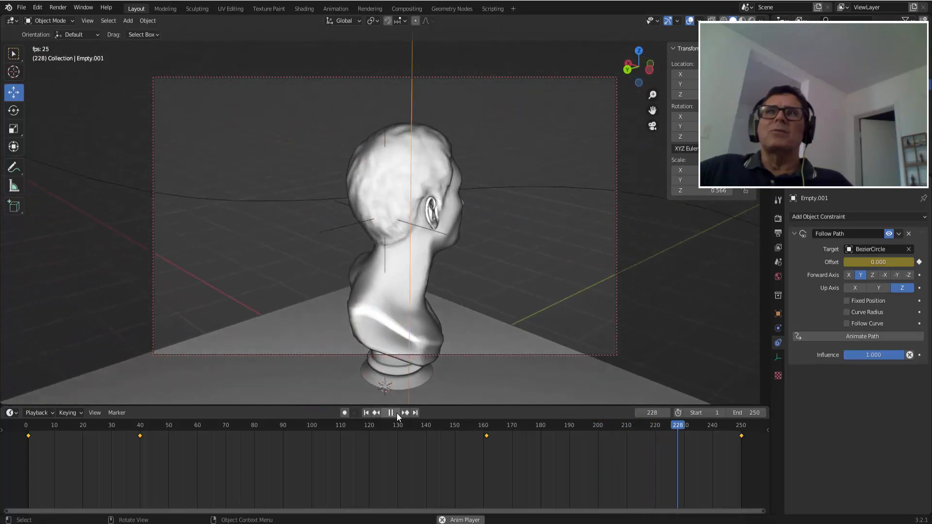
click(397, 412)
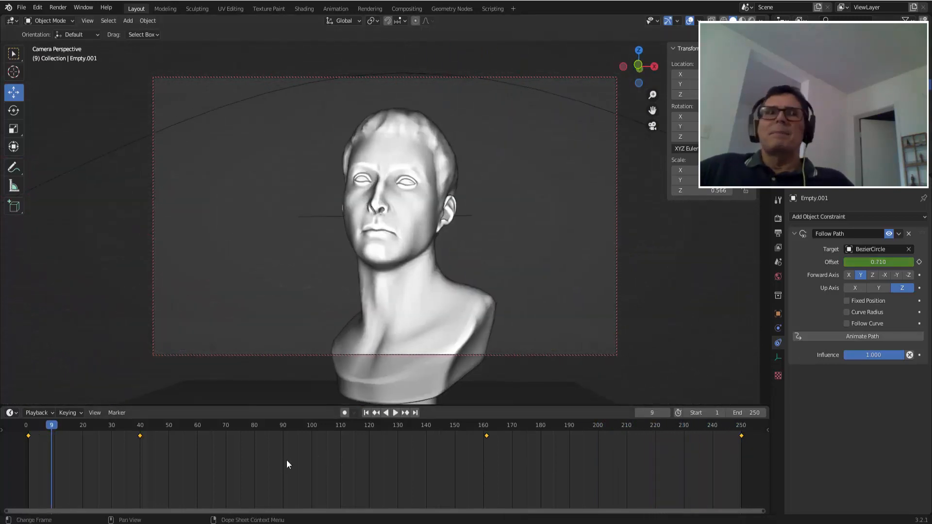
- Move the offset keyframe at frame 40 to frame 101 in the timeline
click(140, 436)
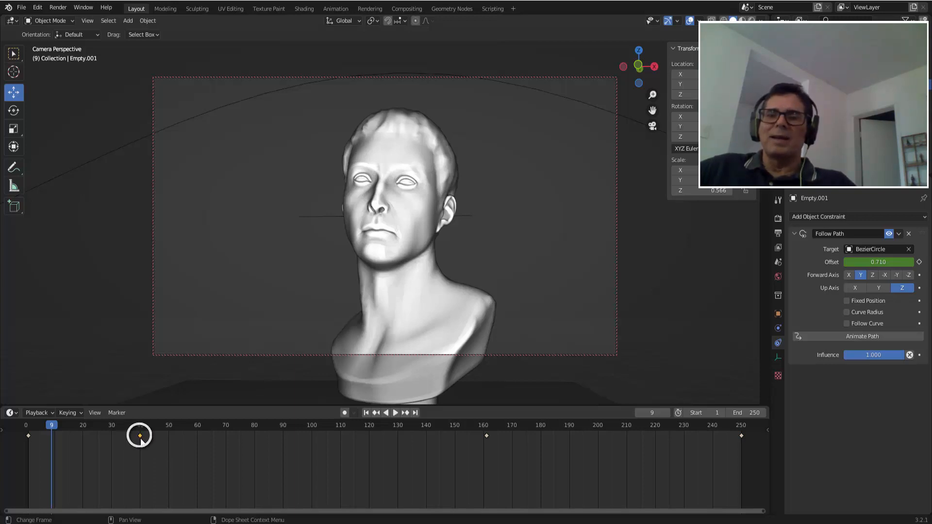
key(g)
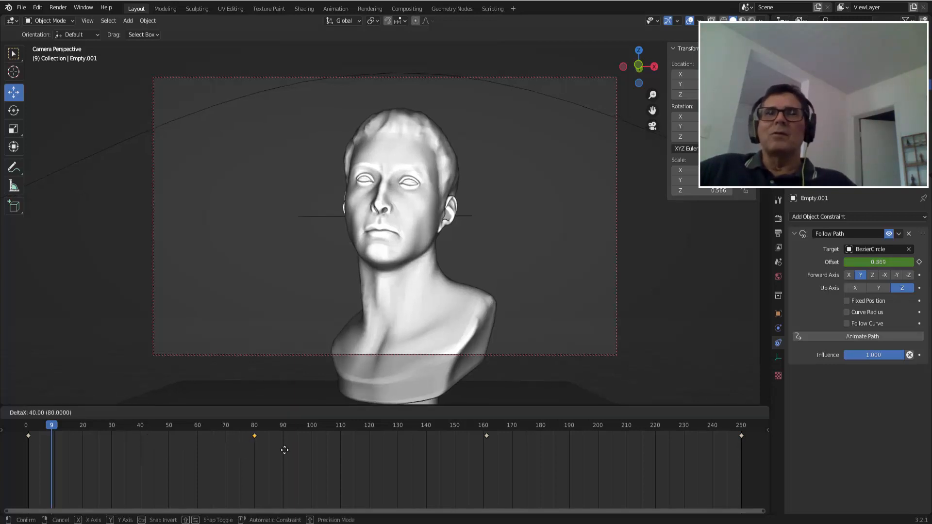
click(317, 445)
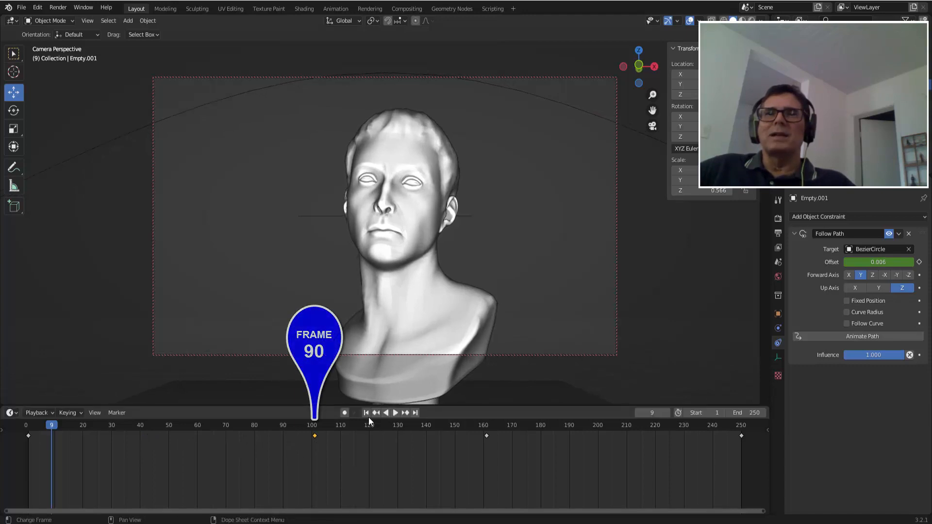
- Play the retimed animation from the first frame through the camera to review its speed, and stop playback
click(366, 413)
click(395, 413)
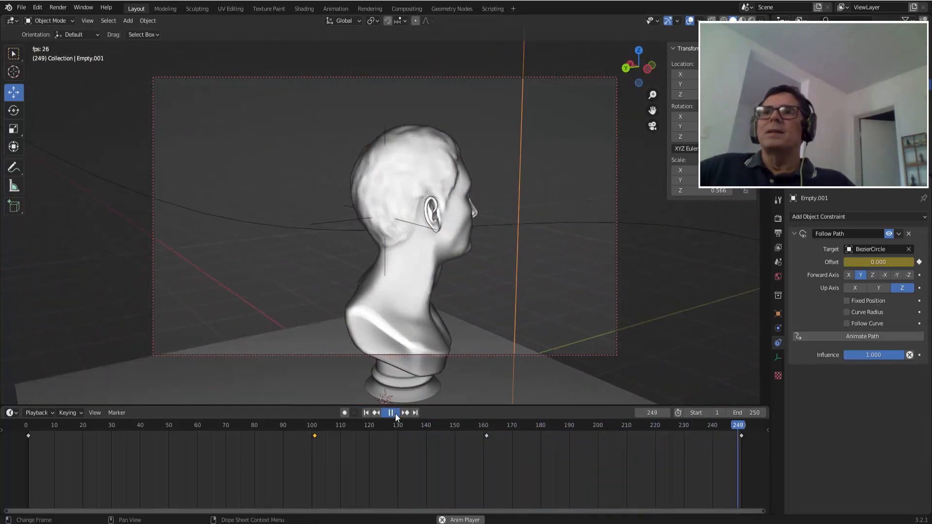
click(391, 412)
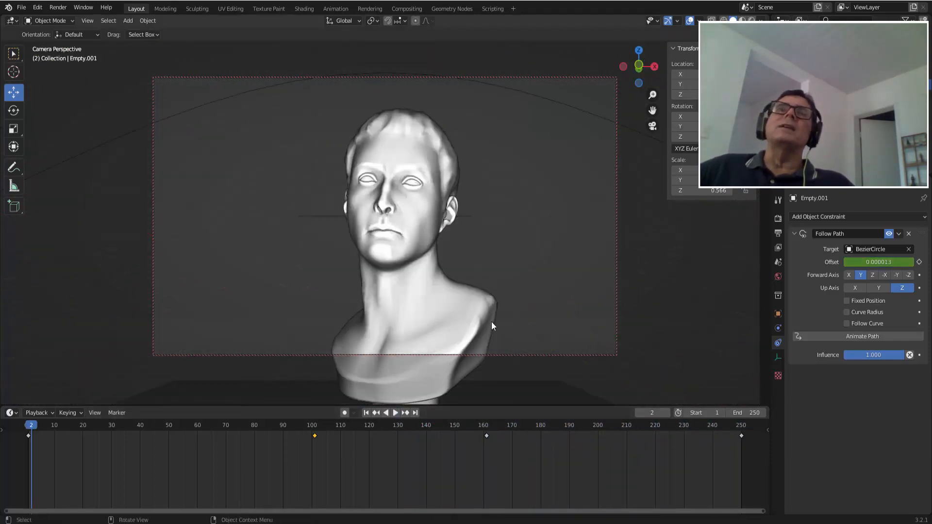